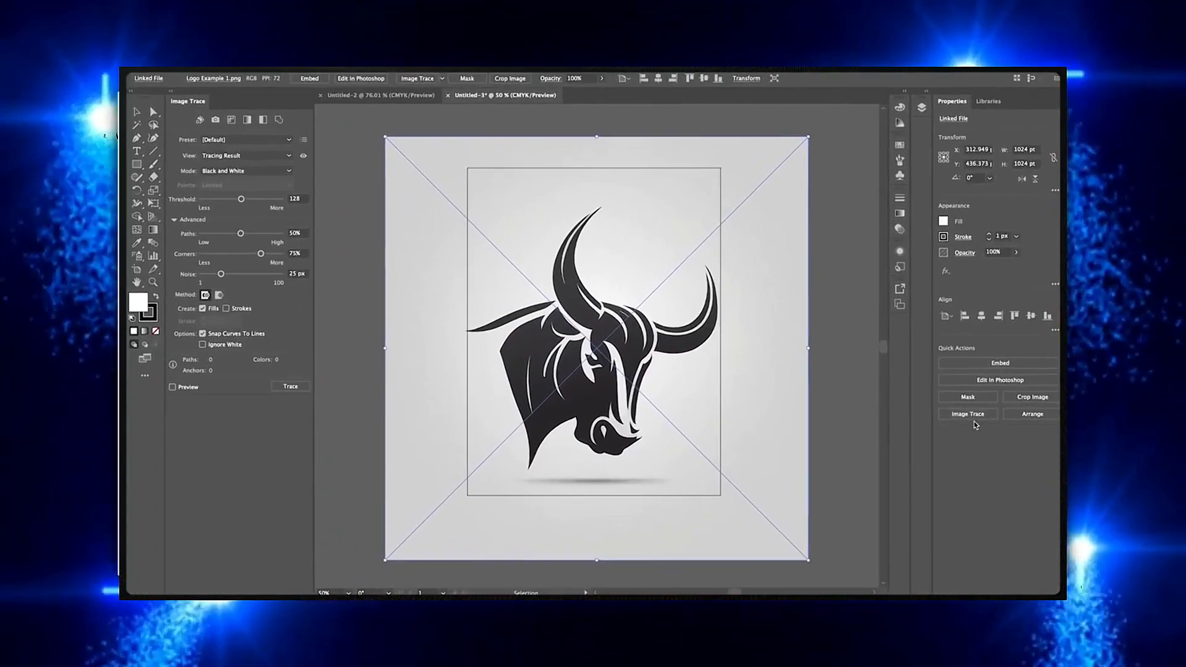
Image Trace the bull logo and raise the trace threshold to 145
click(969, 415)
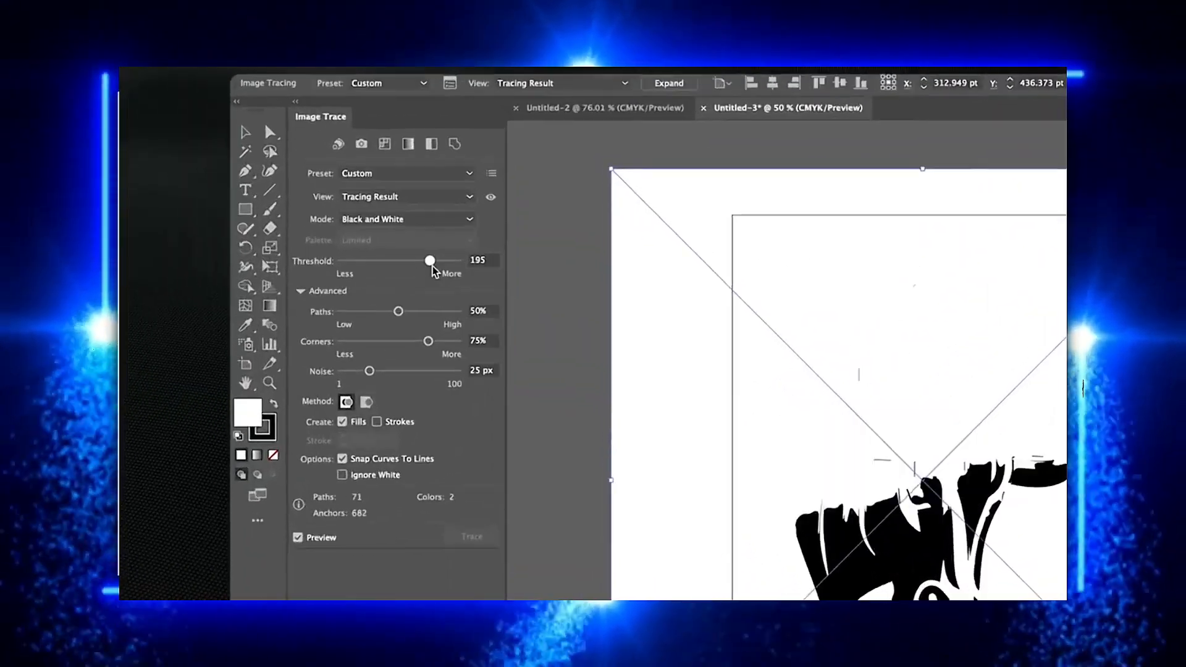
drag(432, 266, 420, 266)
drag(597, 334, 584, 338)
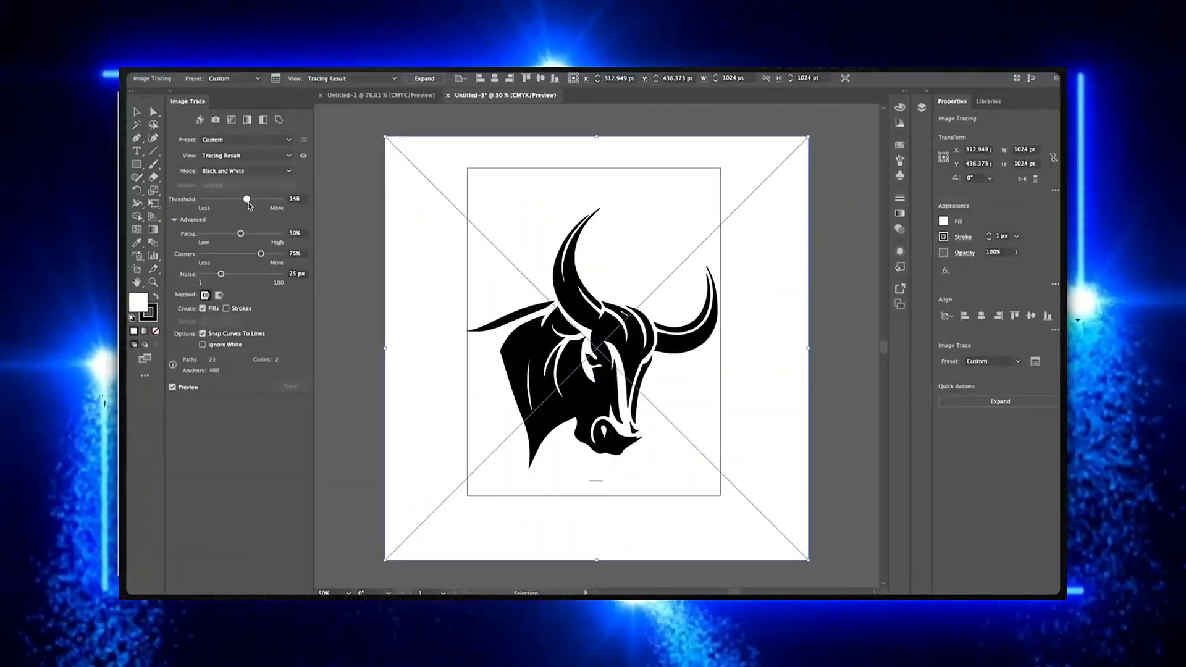
drag(248, 203, 248, 204)
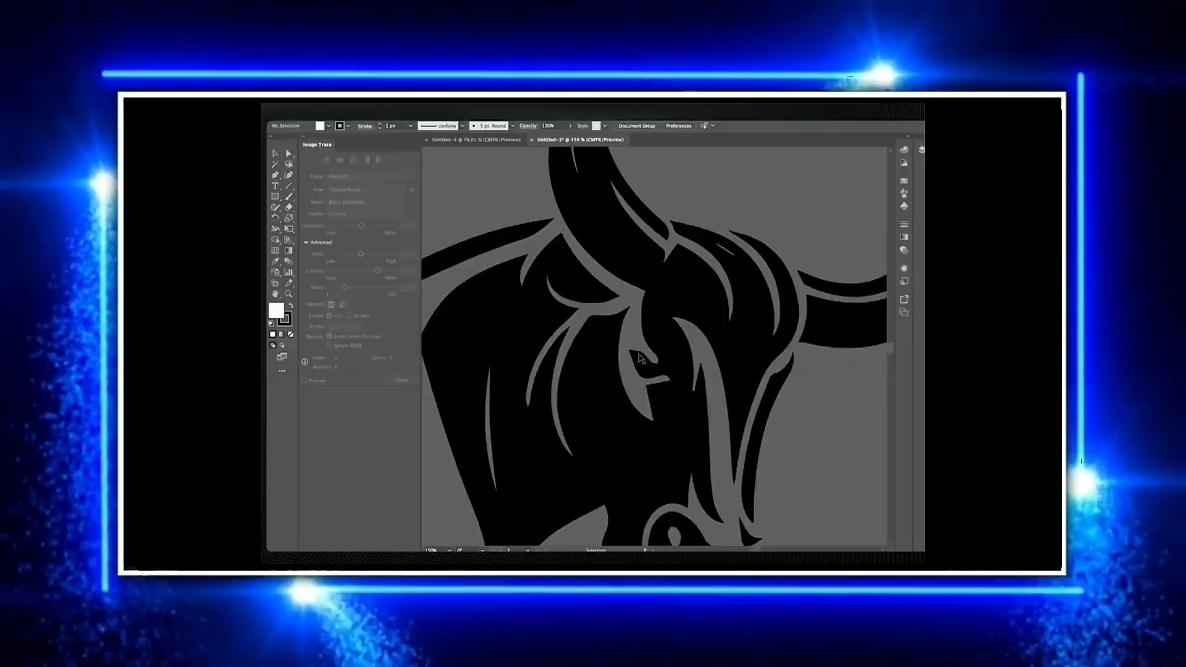
scroll(583, 355, up, 5)
scroll(583, 355, down, 3)
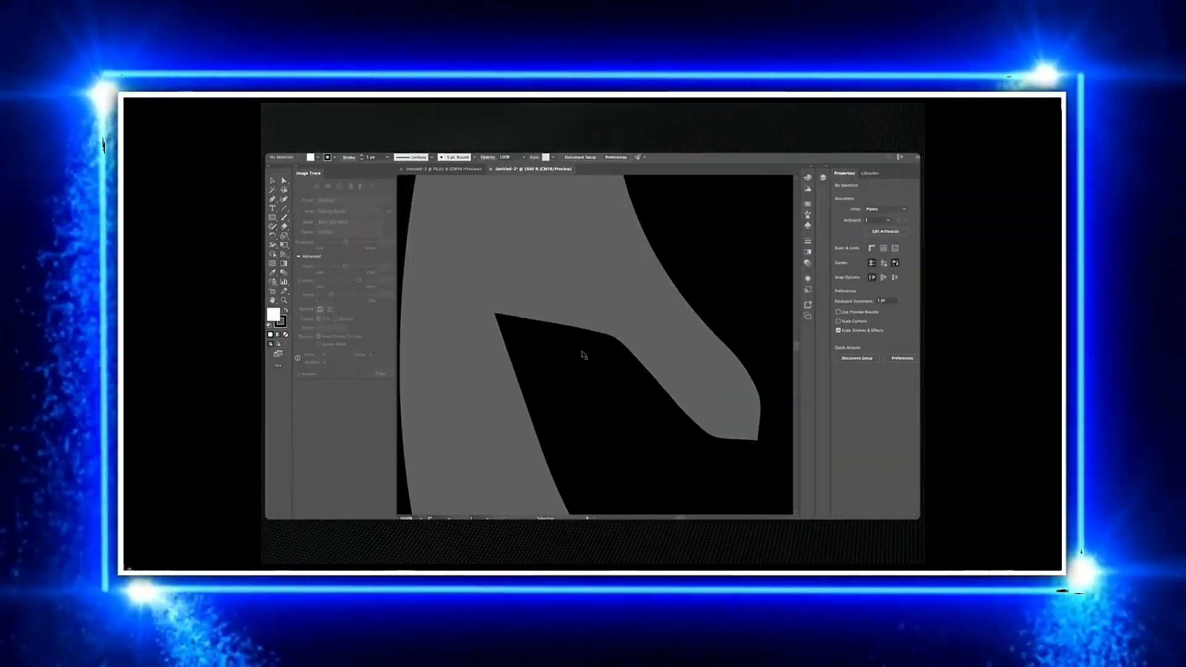
scroll(583, 355, down, 4)
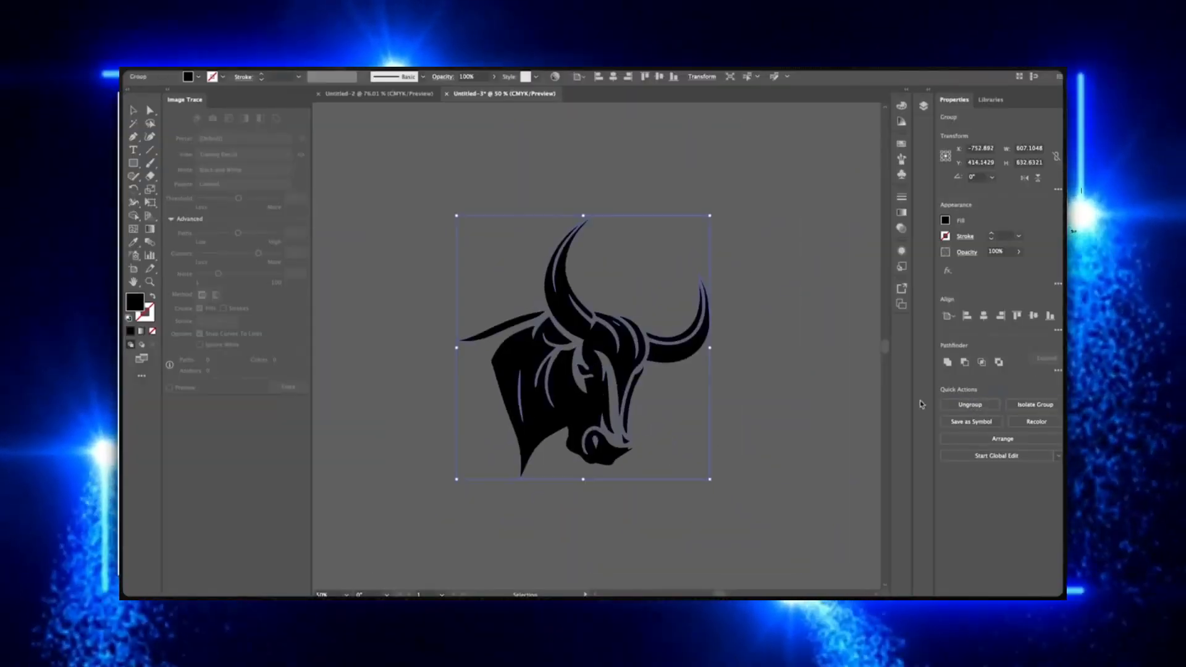
Reposition the traced bull artwork on the canvas
click(795, 439)
drag(593, 395, 502, 324)
click(636, 418)
click(494, 334)
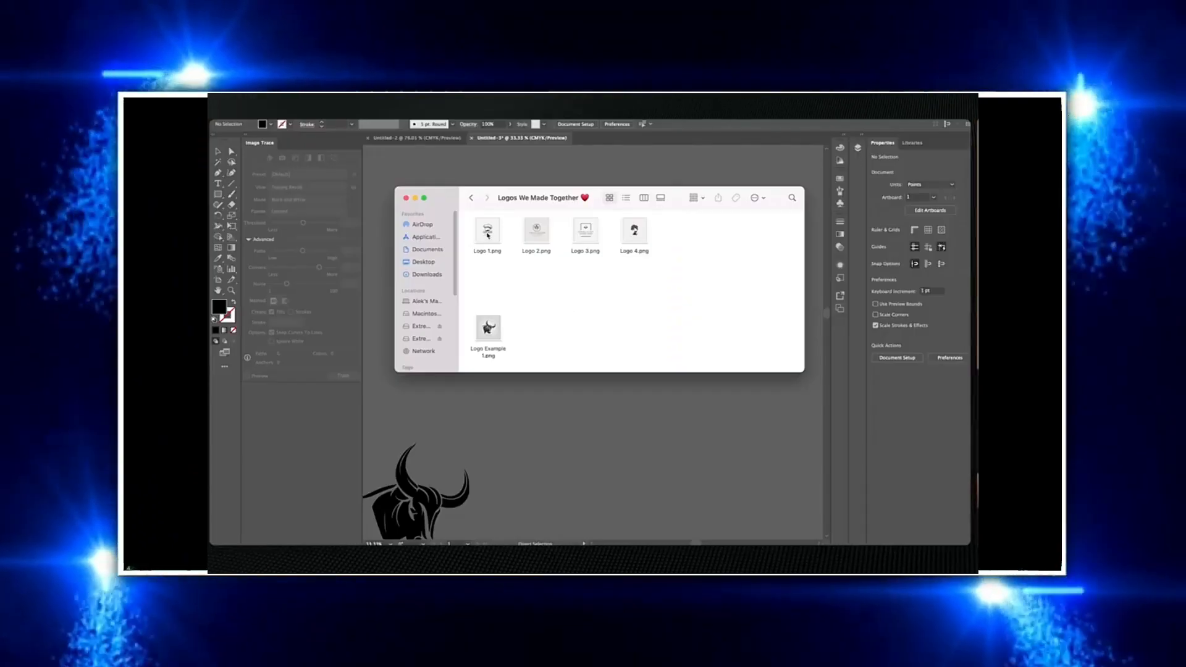
drag(488, 231, 632, 406)
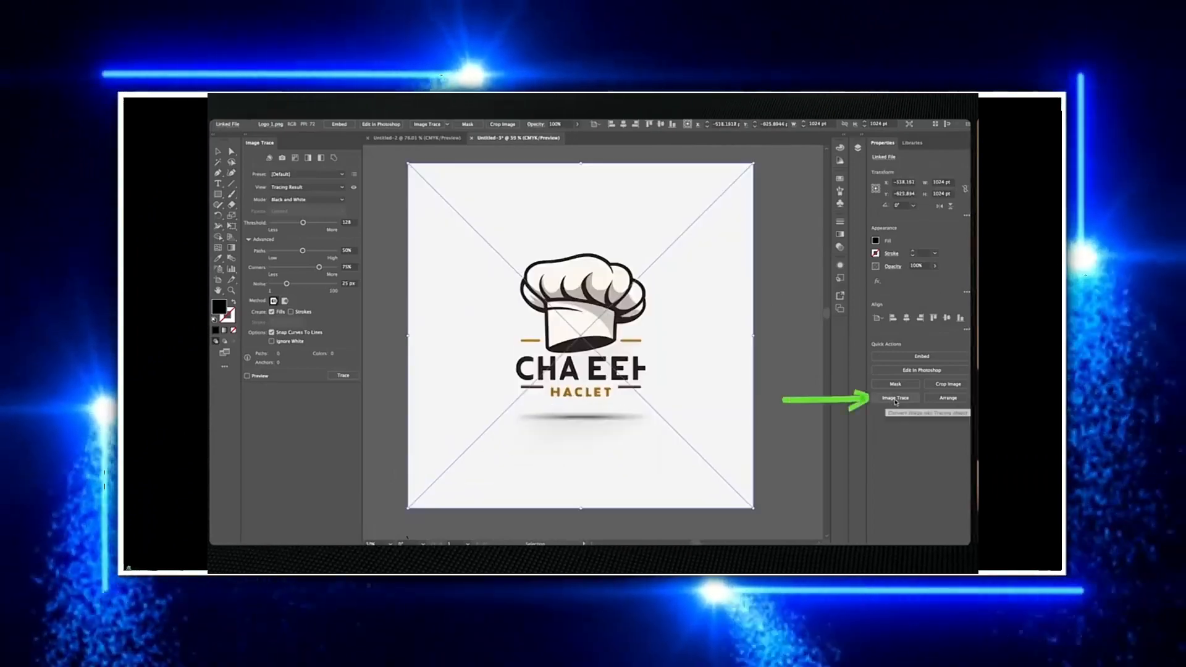
Image Trace the chef hat logo and enable Ignore White
click(895, 398)
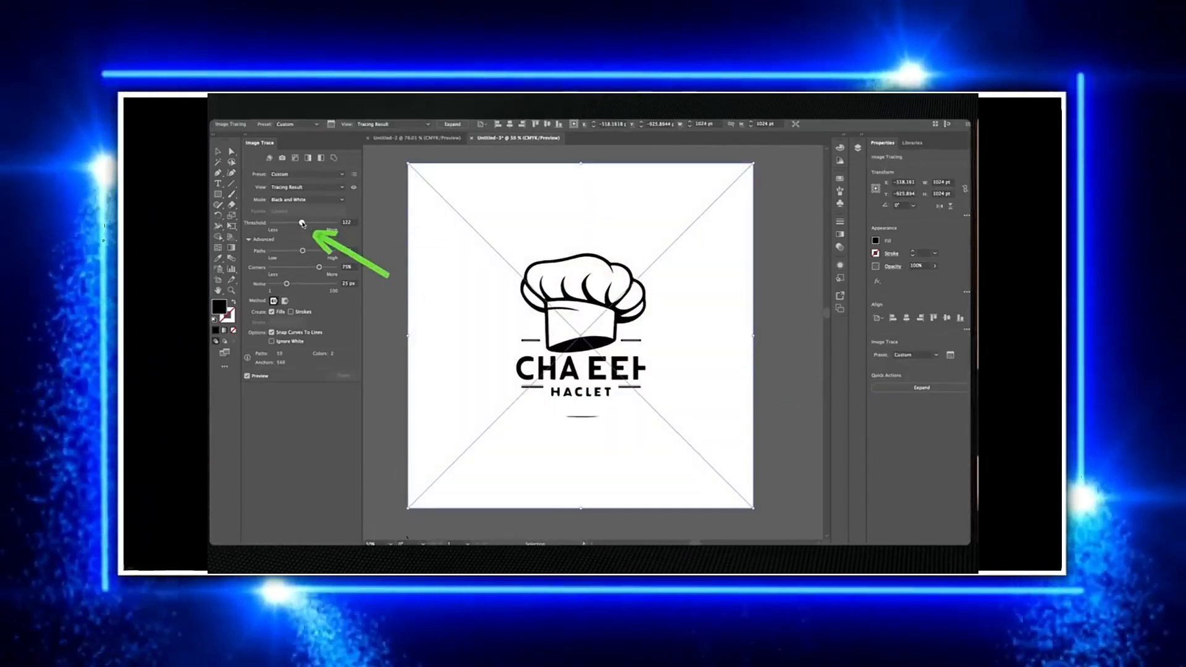
click(278, 341)
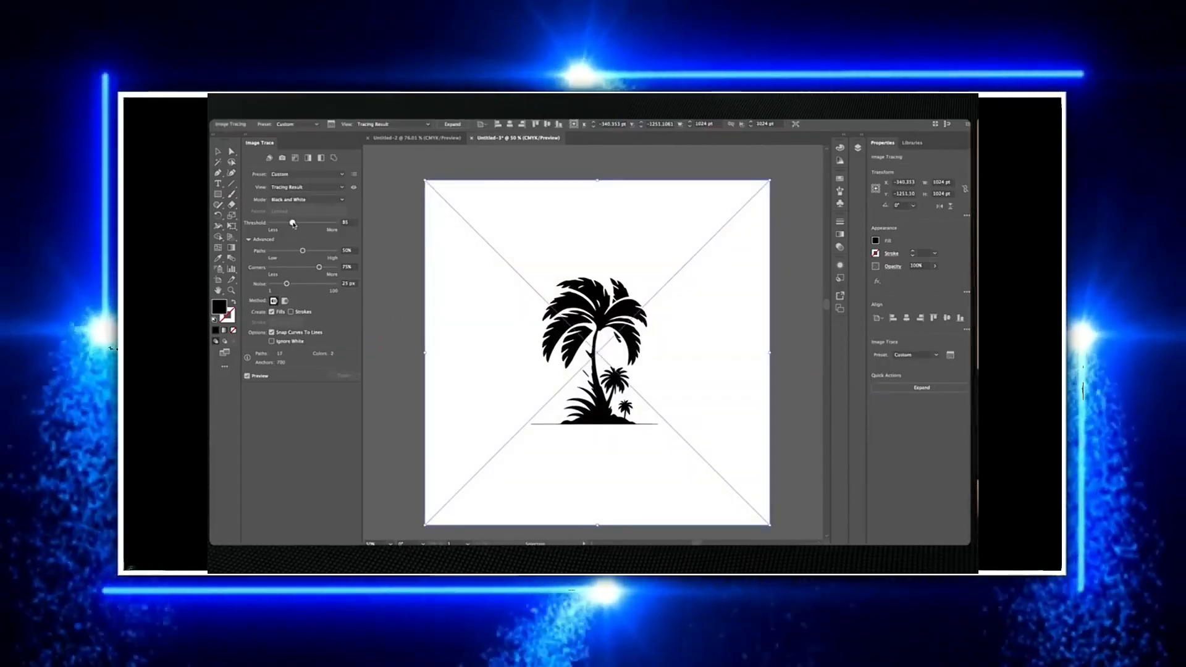
Set the palm tree trace threshold to 148 and enable Ignore White
drag(293, 223, 308, 223)
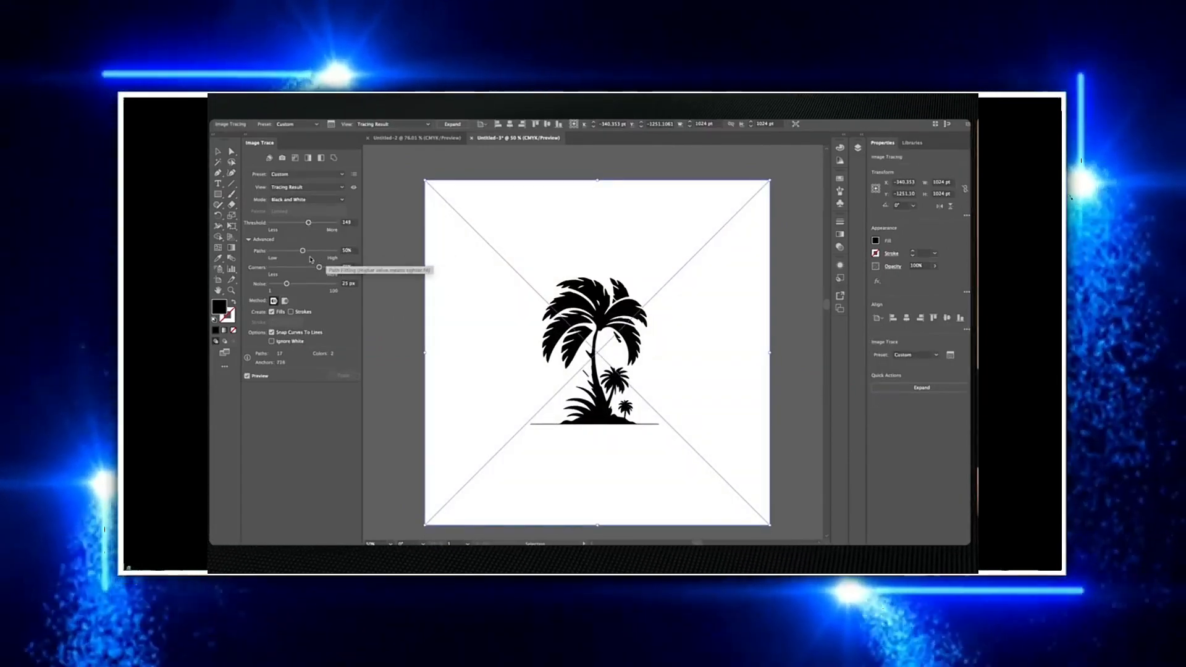
click(275, 342)
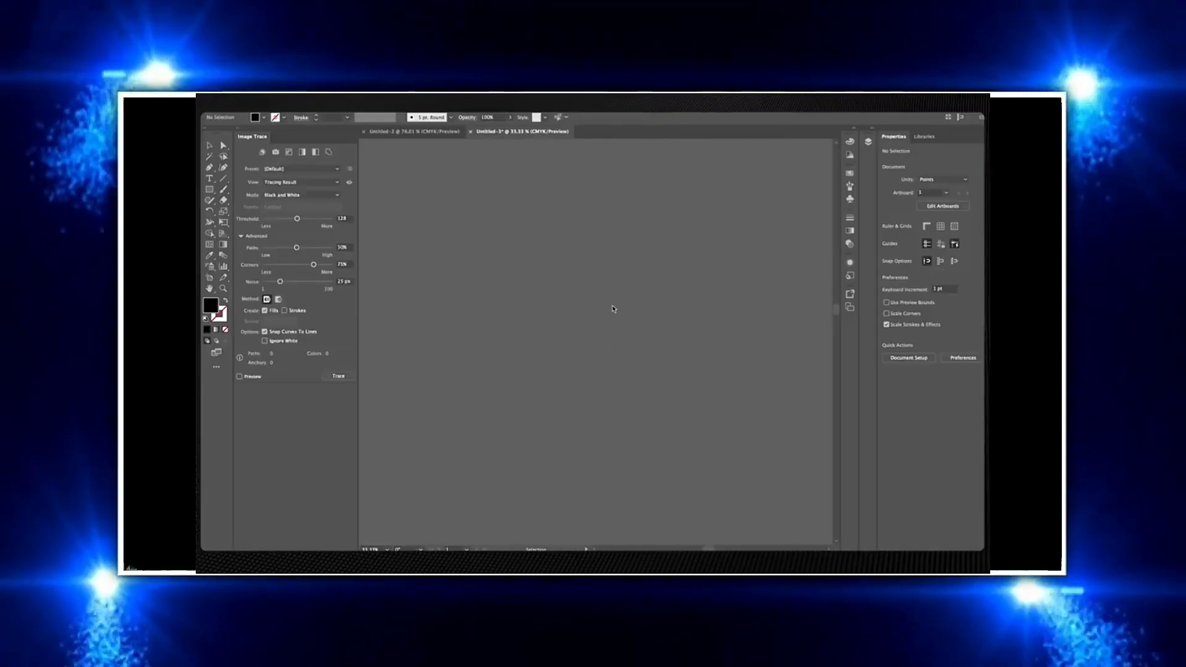
Select the coffee cup logo image and apply Image Trace to it
drag(703, 364, 687, 390)
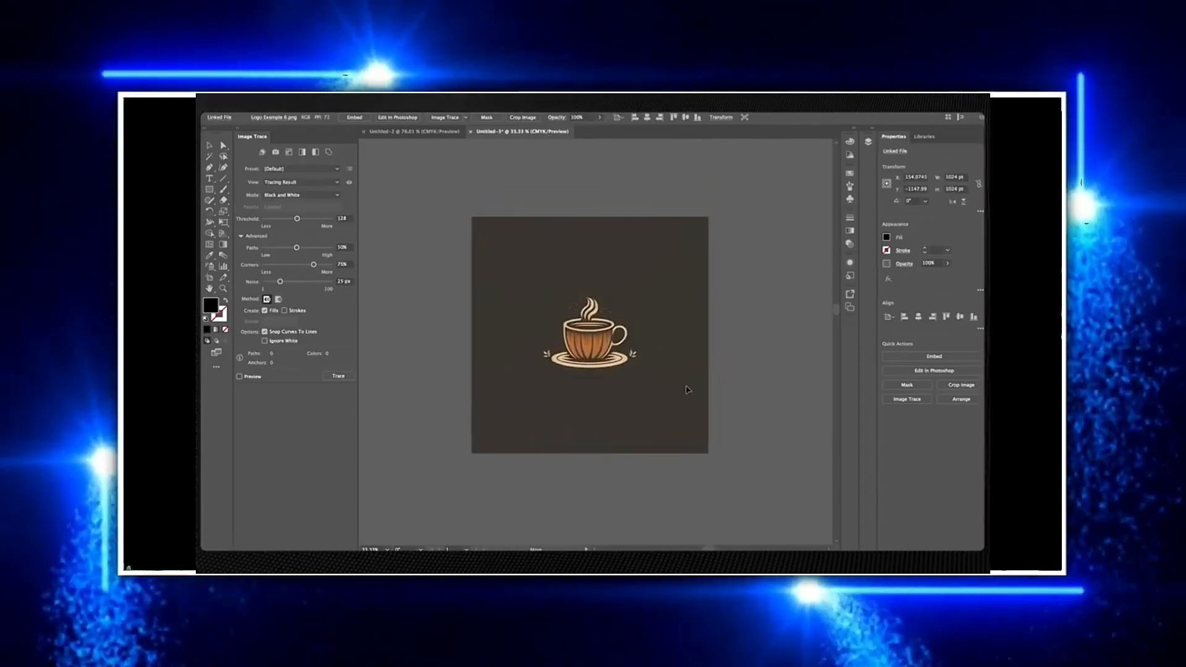
click(784, 309)
drag(783, 304, 768, 321)
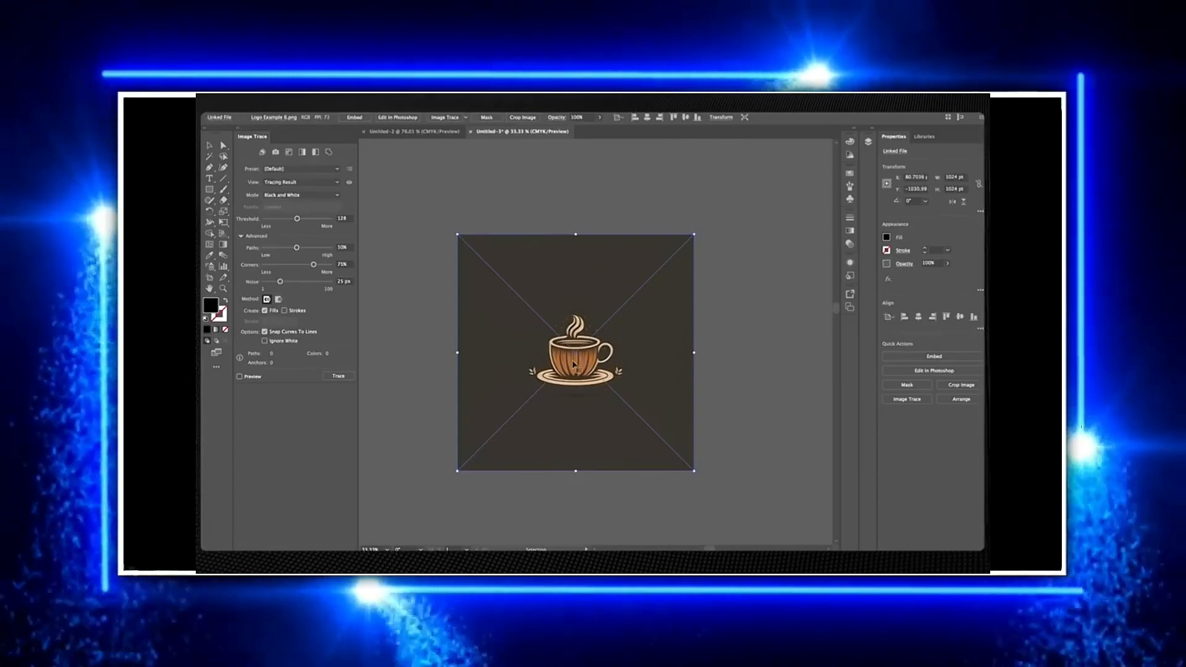
click(908, 399)
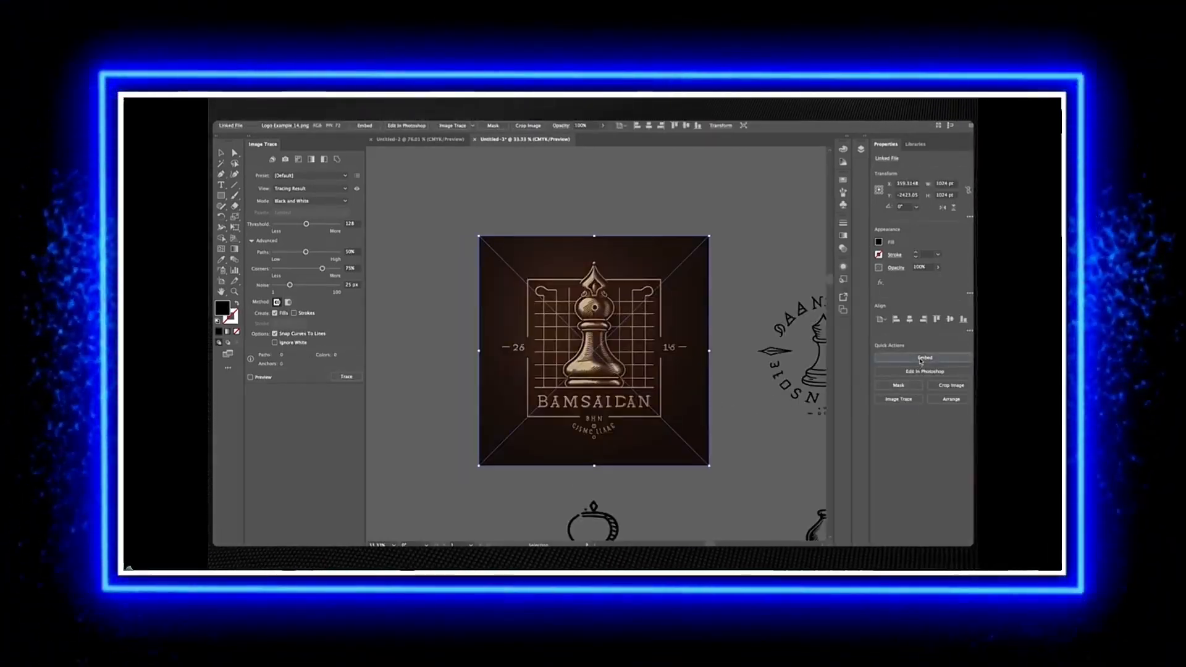
click(921, 358)
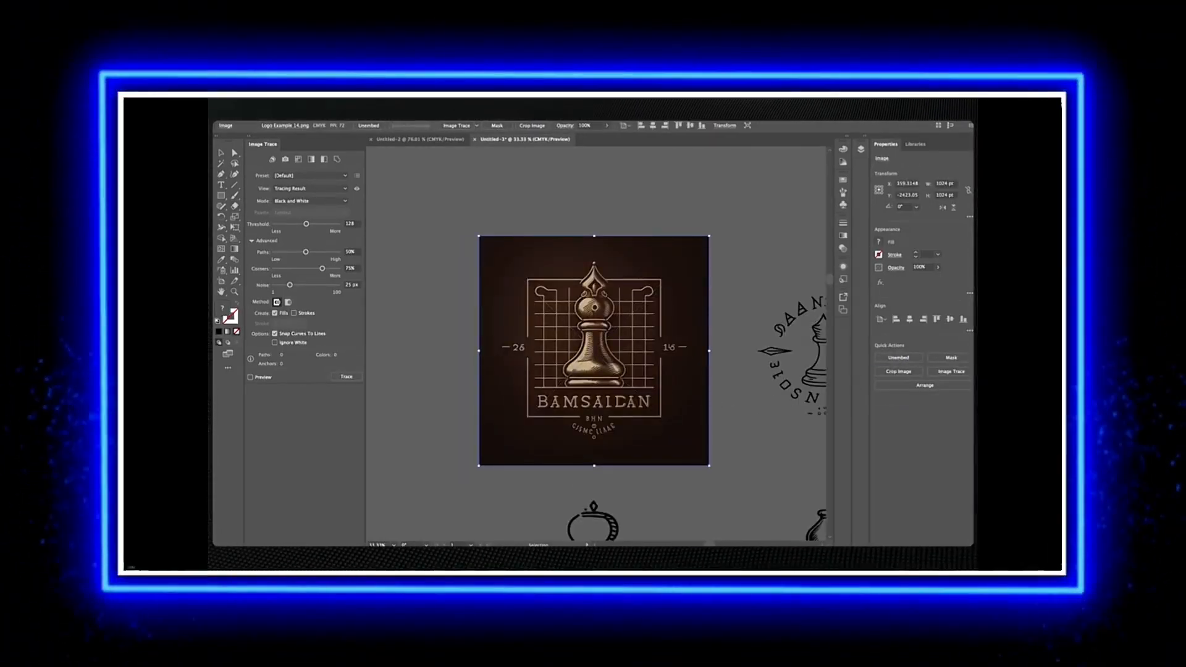
Trace and expand the chess bishop logo with threshold 170 and Ignore White enabled
click(949, 375)
click(926, 387)
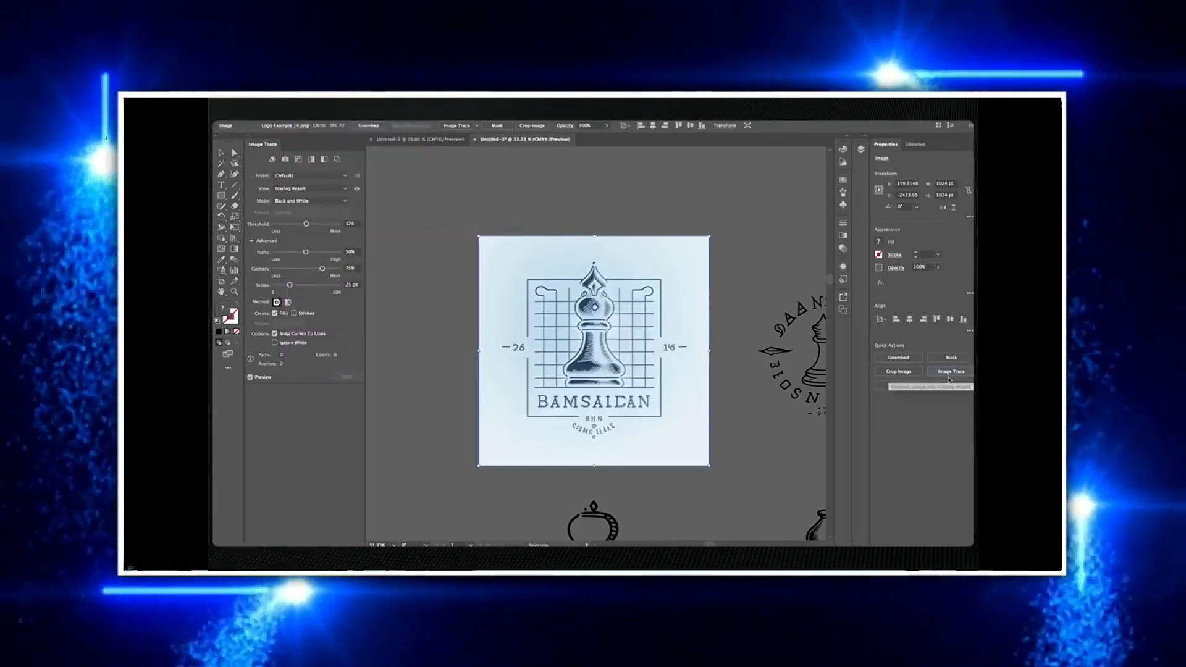
click(276, 342)
drag(307, 224, 318, 225)
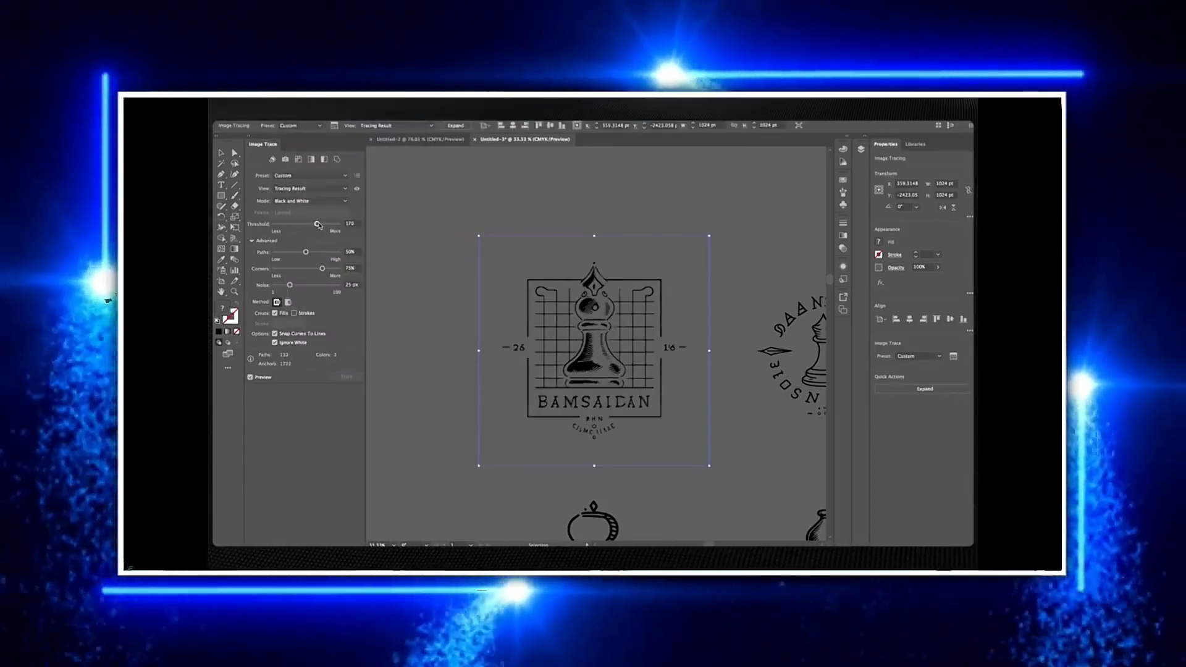
click(900, 393)
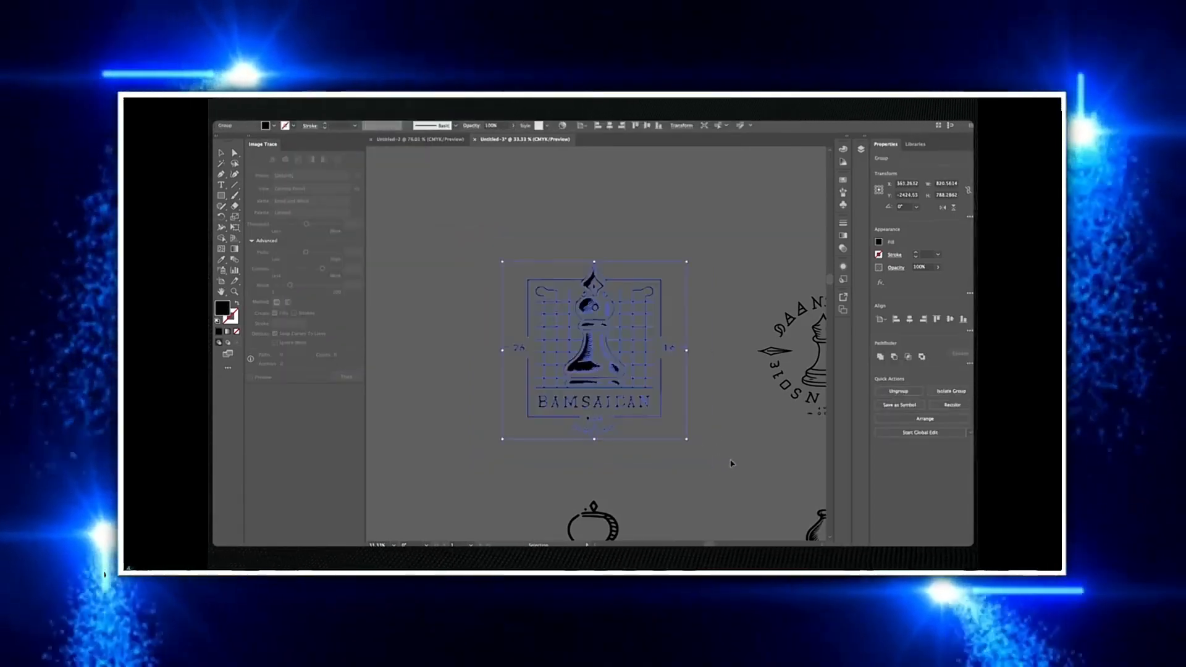
Trace the owl illustration with the 16 Colors preset and expand it
scroll(749, 463, down, 3)
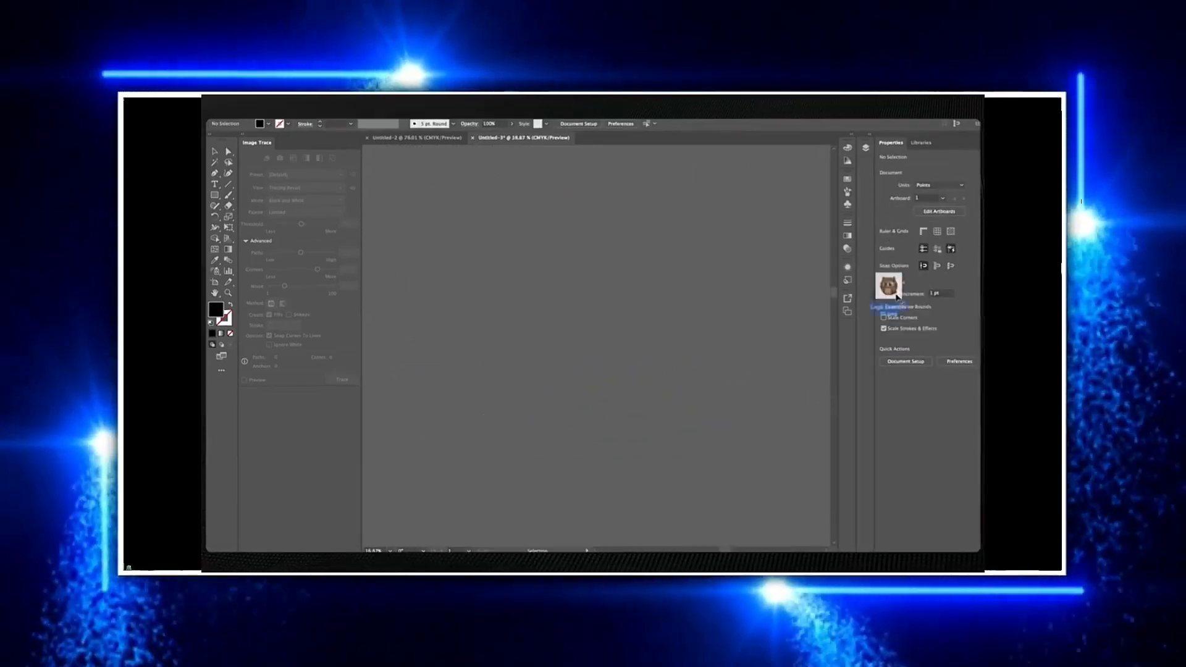
drag(896, 298, 619, 346)
scroll(641, 345, down, 3)
scroll(649, 344, up, 7)
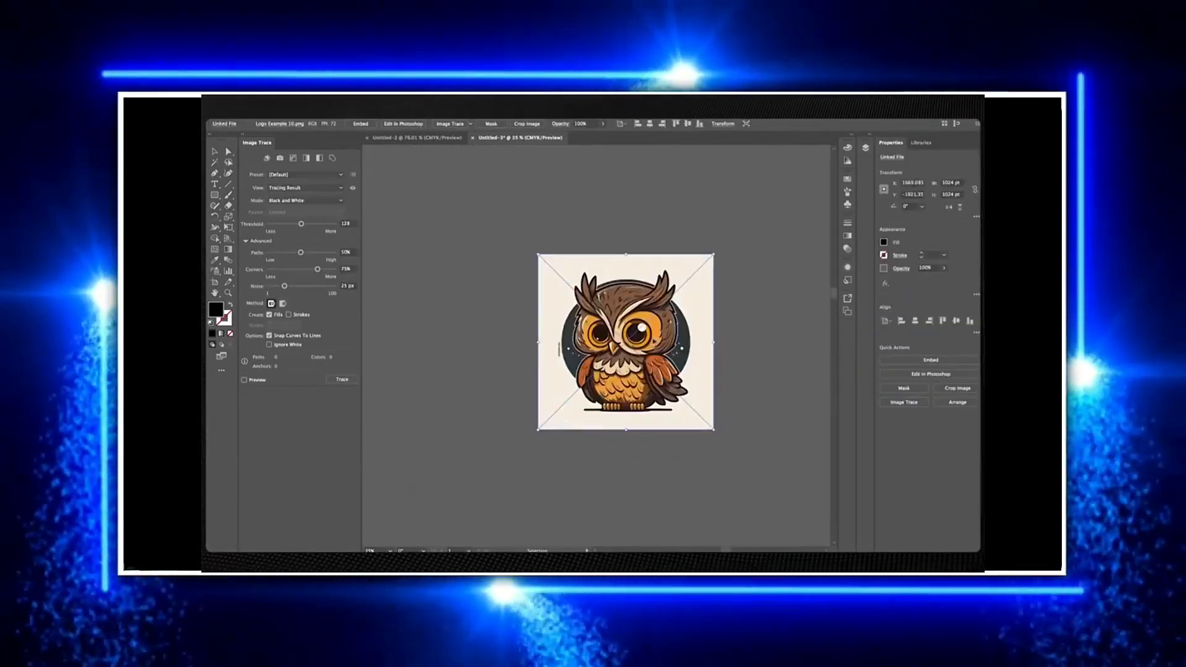
scroll(649, 344, down, 2)
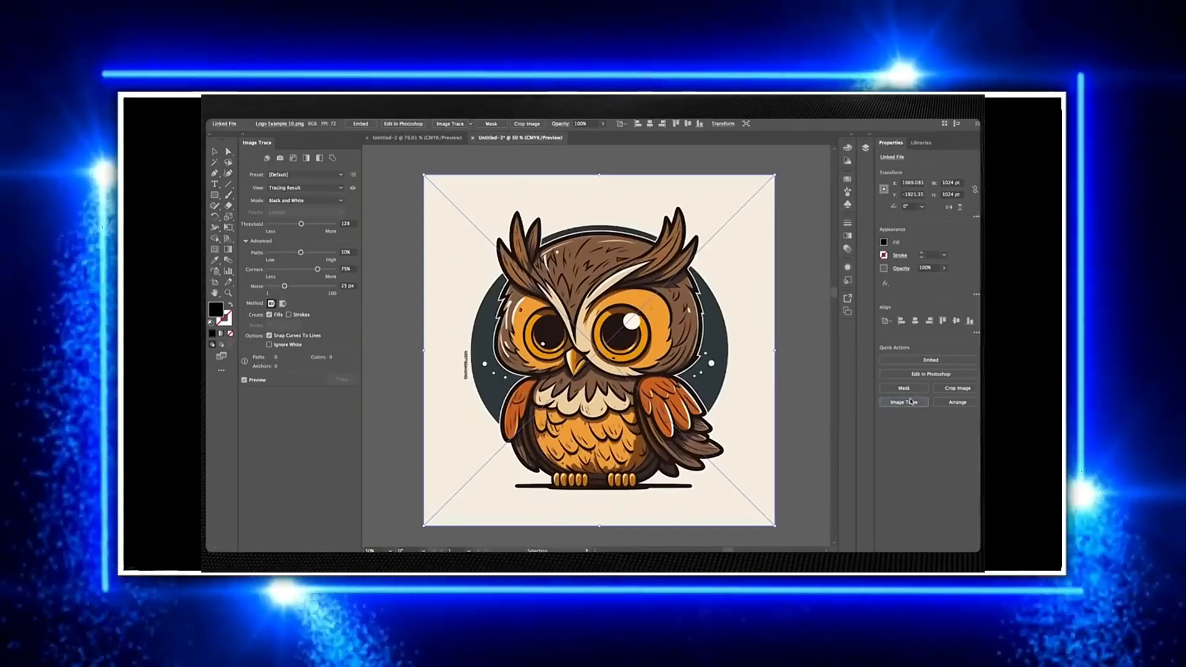
click(904, 402)
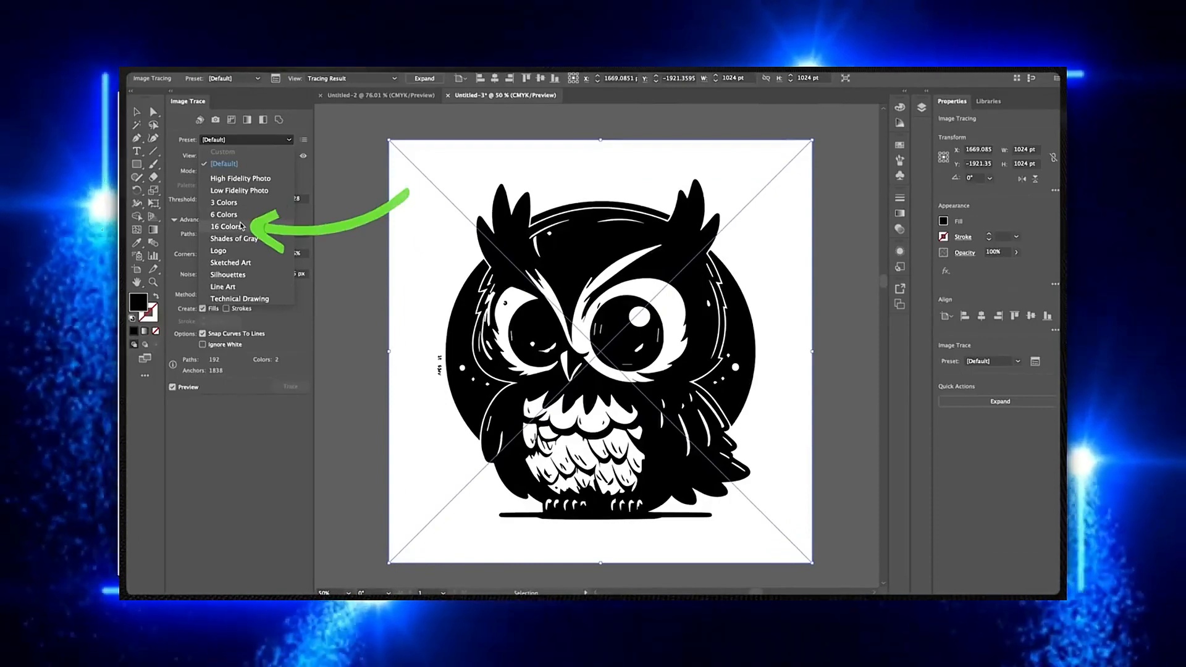
click(241, 226)
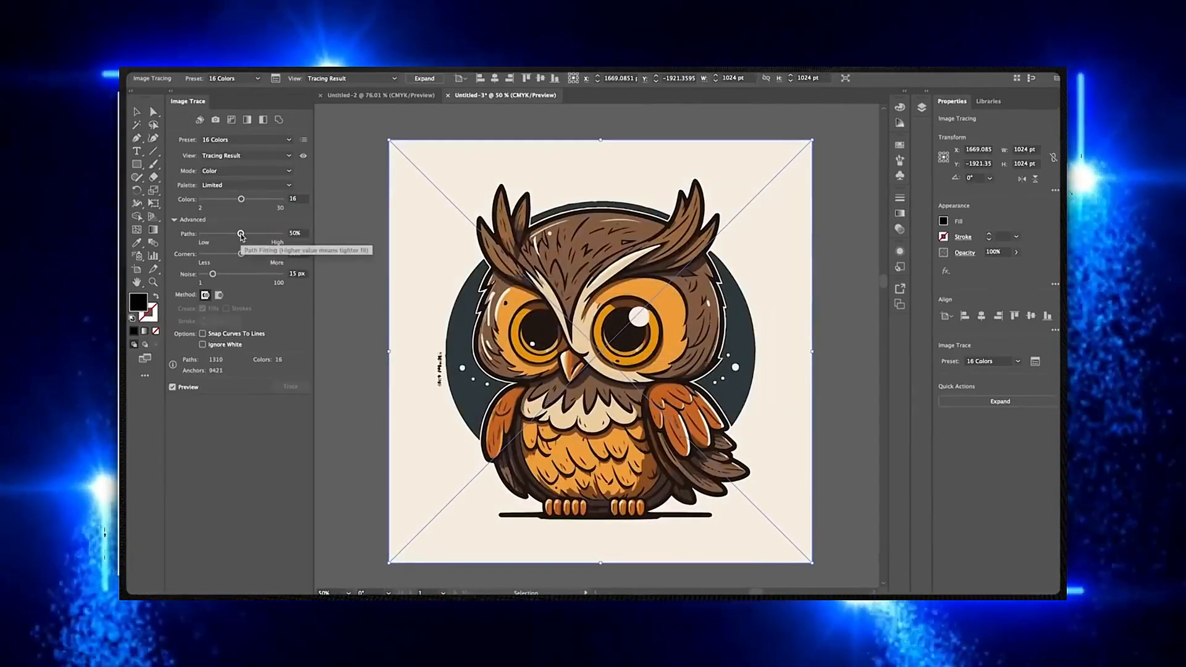
click(1000, 401)
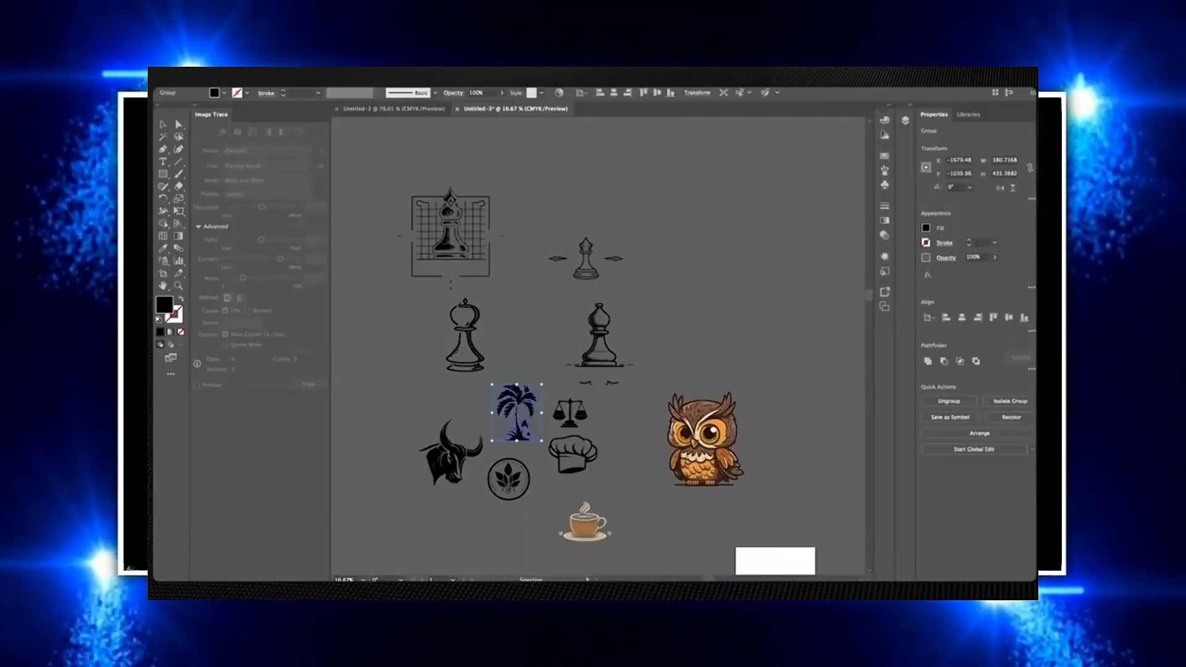
Open Export Selection for the selected palm tree and rename the asset Palm tree
click(222, 70)
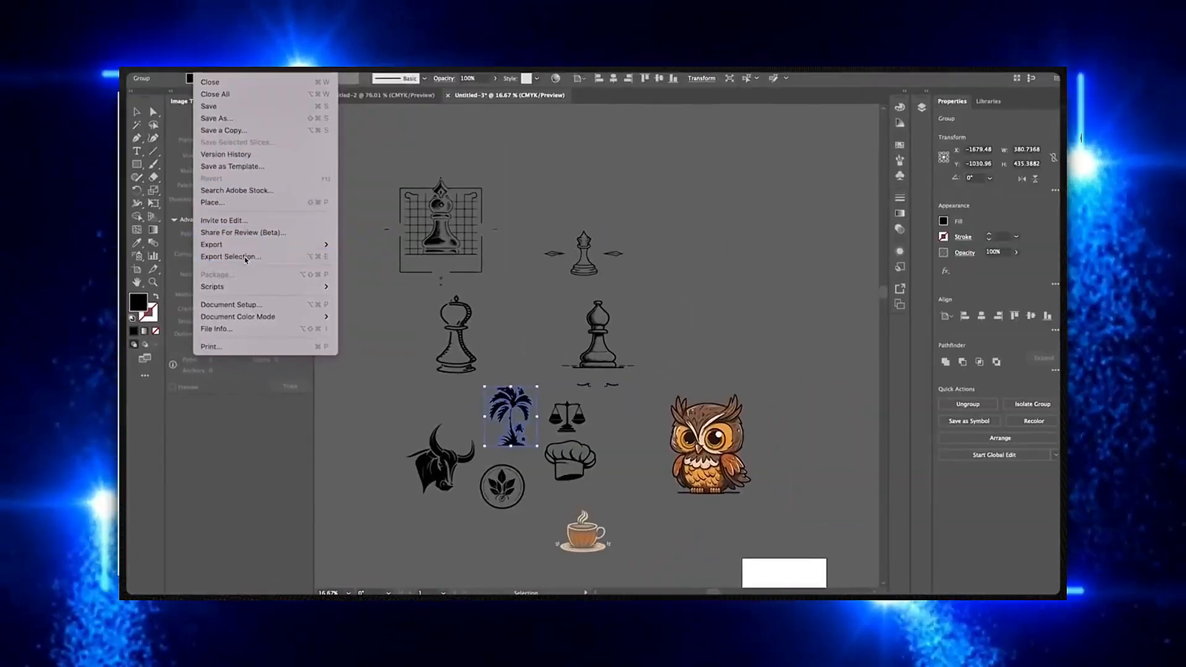
click(268, 262)
double_click(525, 234)
text(Palm tree)
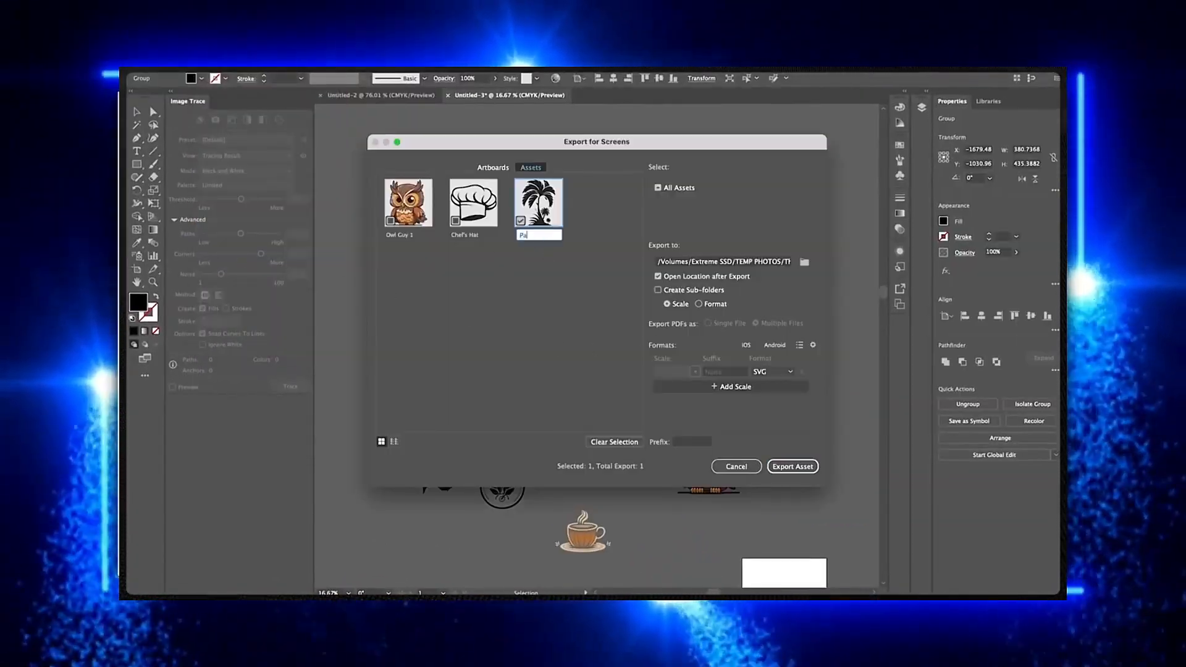
Set the asset's export format to SVG and export it
click(772, 371)
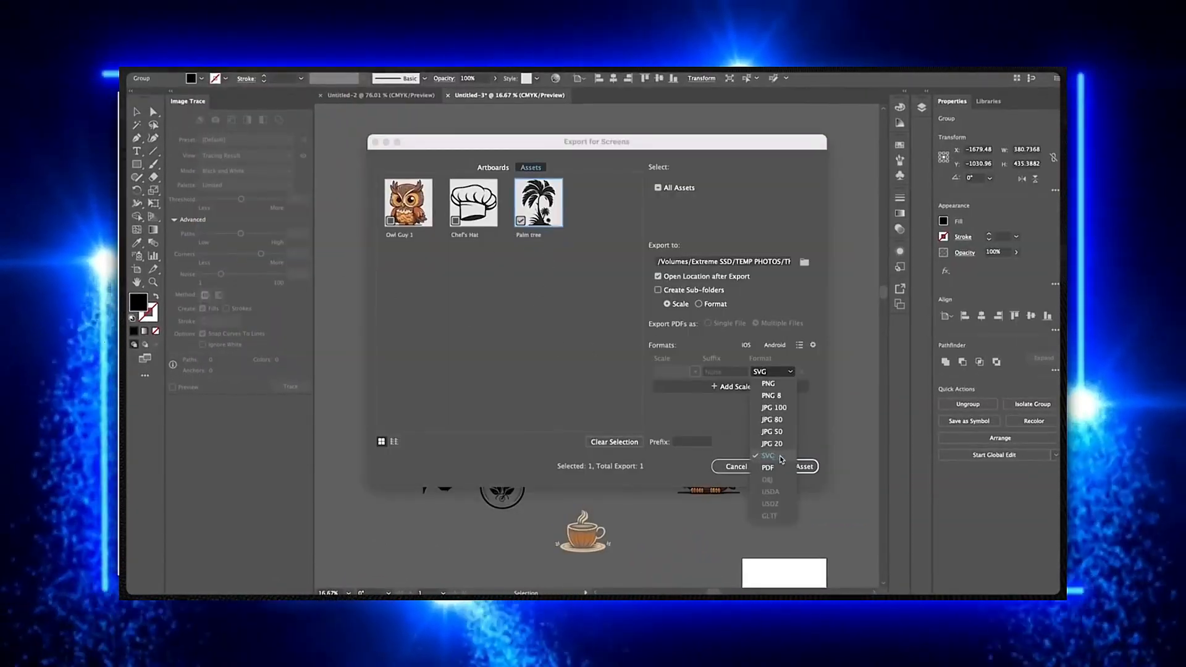
click(768, 455)
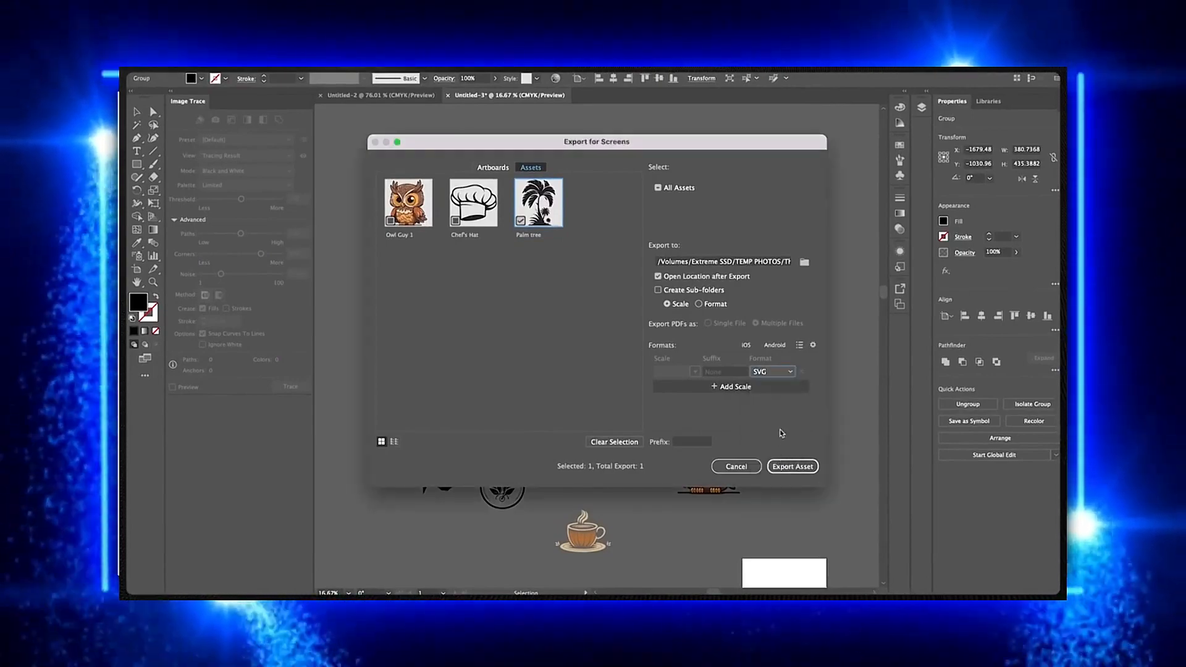
click(793, 467)
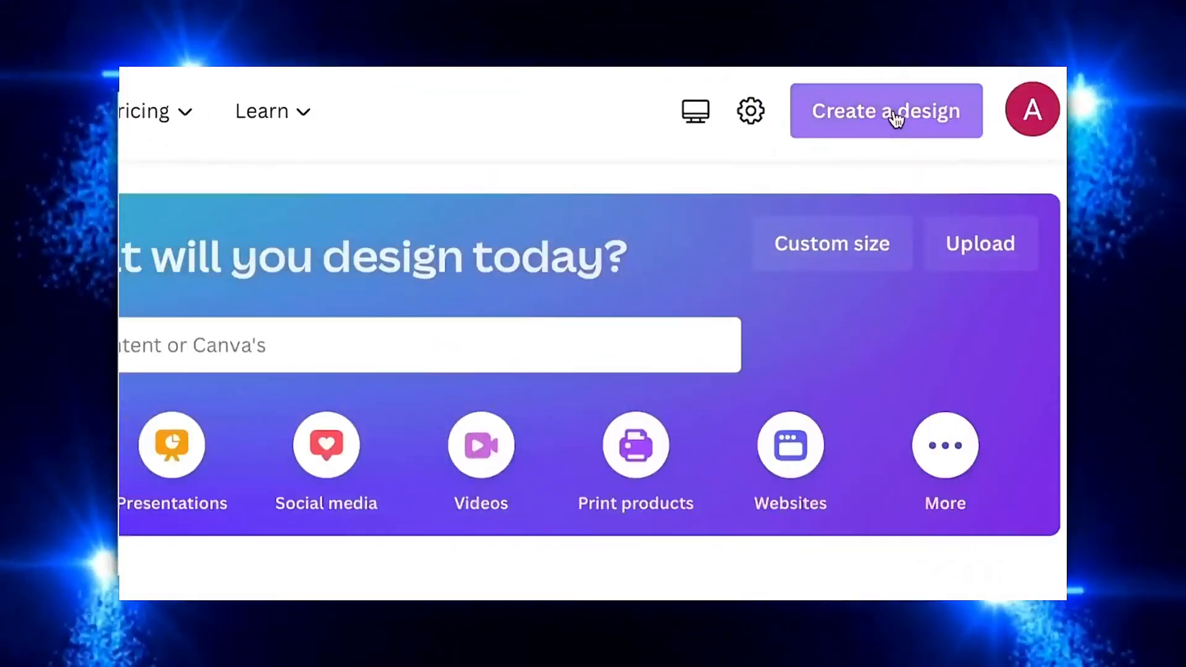
Switch to Canva and start a new Logo design
click(892, 113)
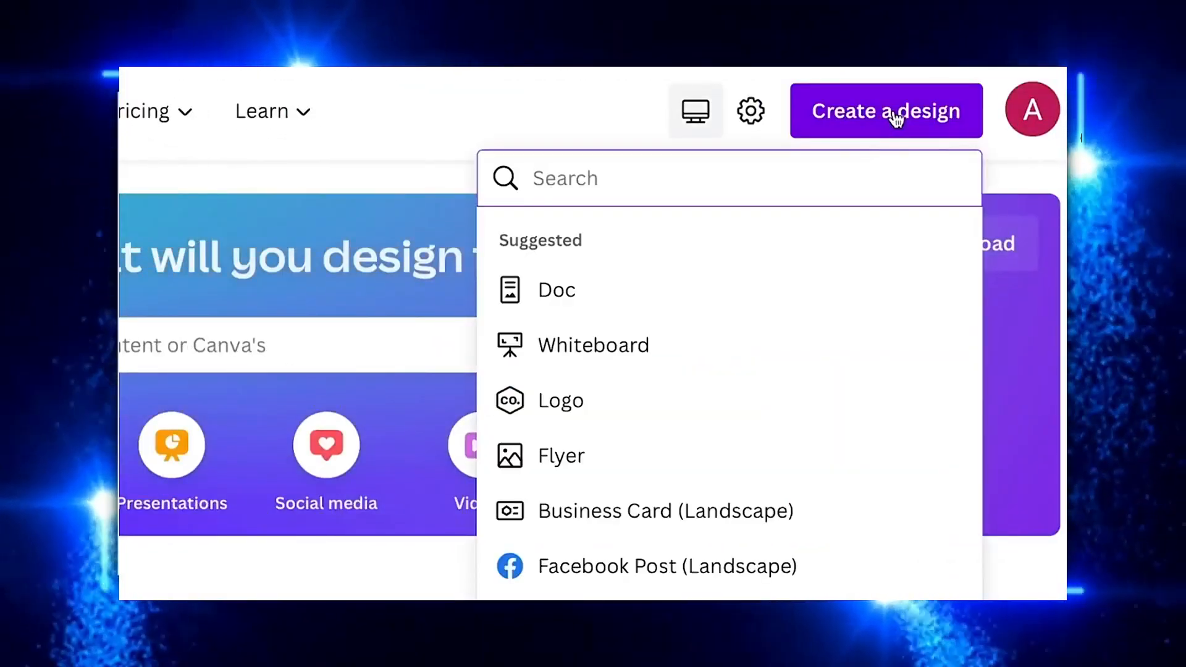
click(544, 409)
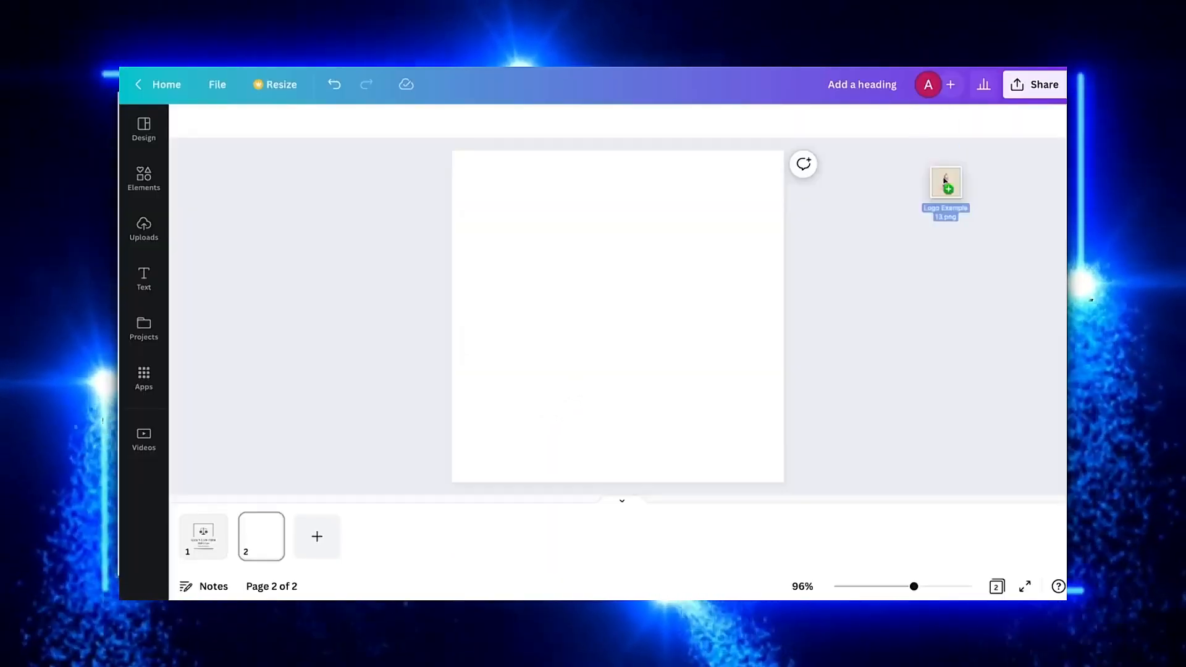
Drop the Logo Example 13 image onto the page and scale it to fill the page
drag(944, 180, 698, 294)
click(422, 353)
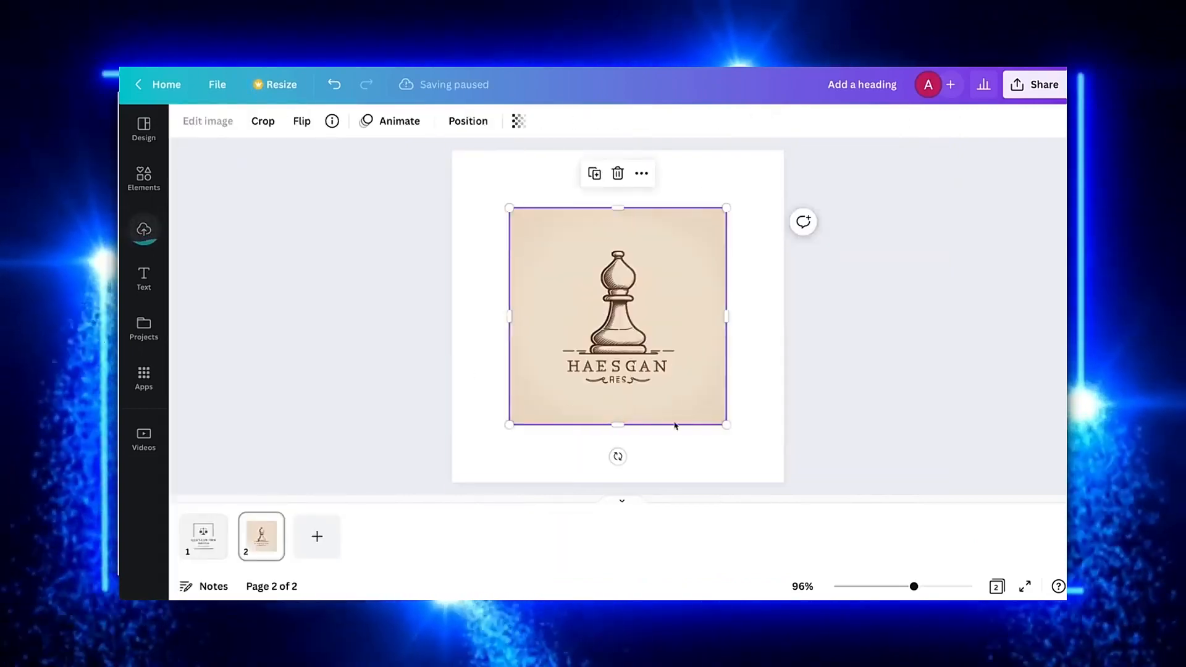
drag(719, 423, 784, 483)
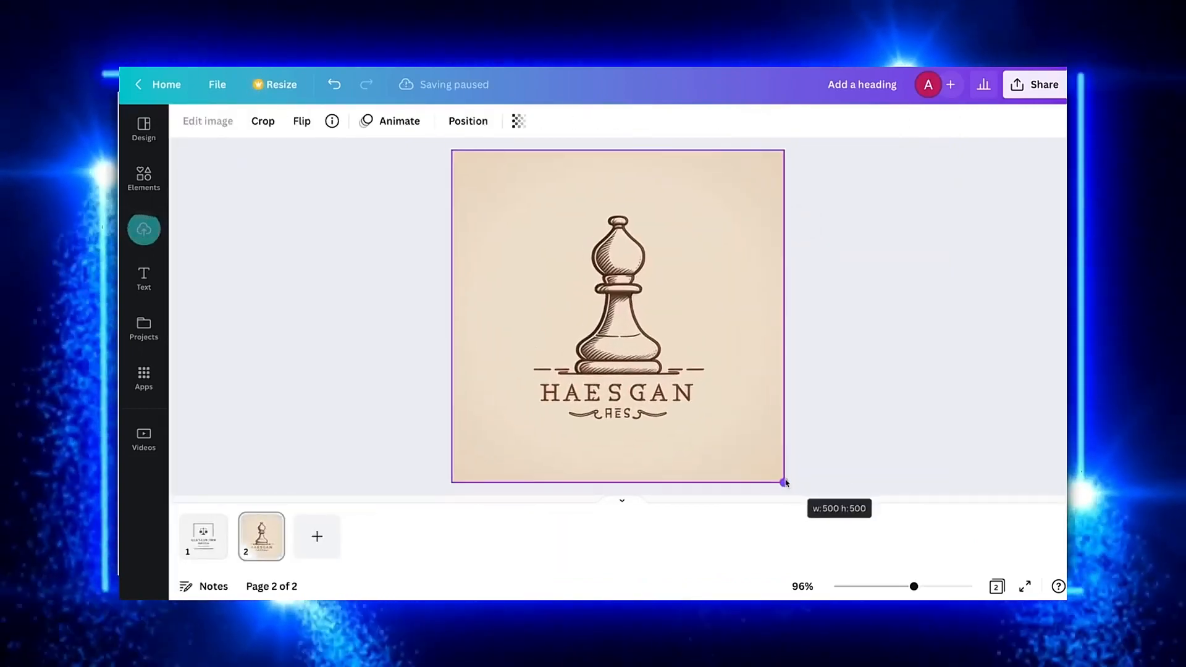
click(872, 413)
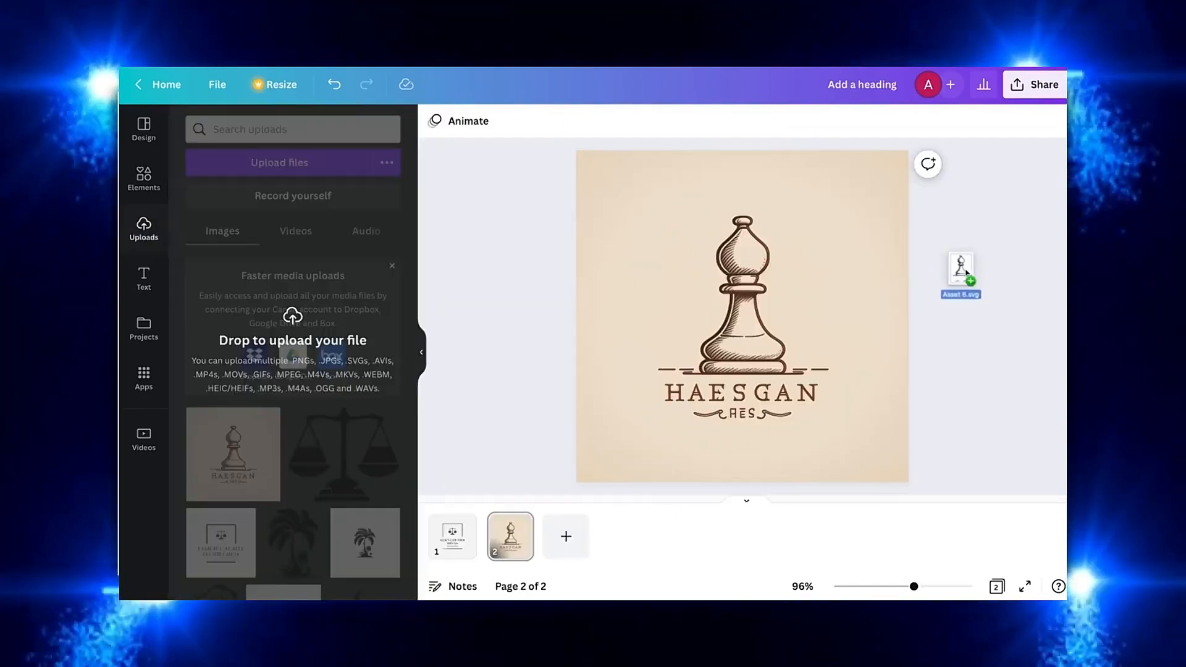
Place the traced bishop graphic over the logo's bishop and scale it to match
drag(964, 272, 735, 313)
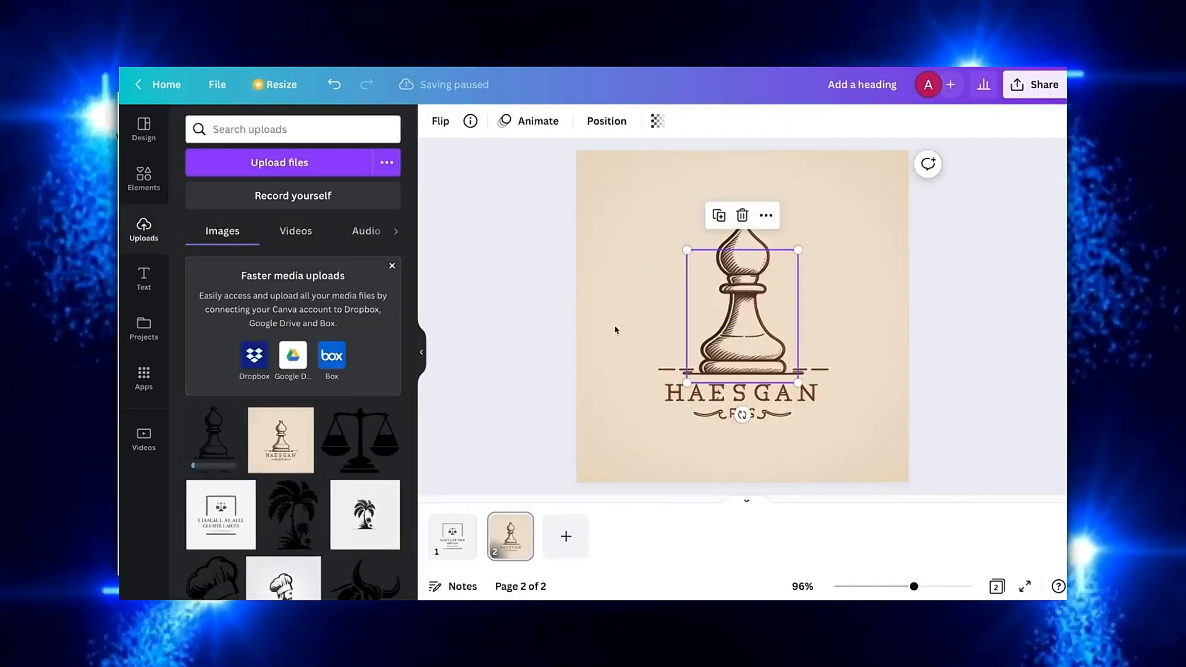
click(418, 354)
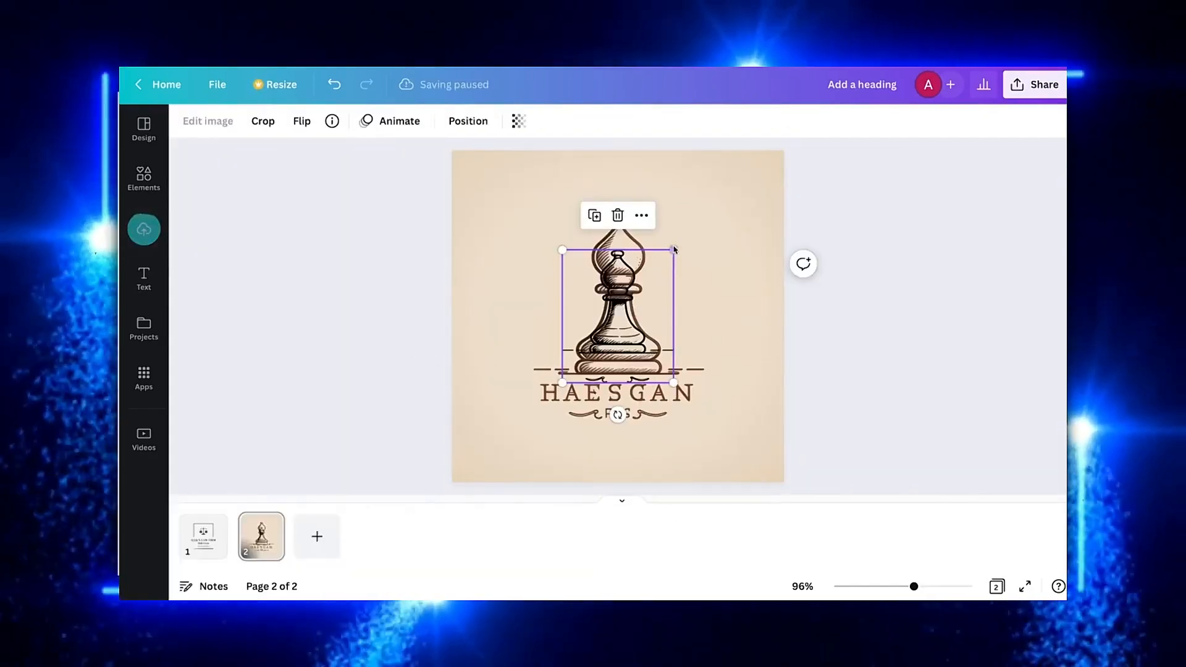
drag(674, 250, 714, 202)
drag(646, 278, 625, 292)
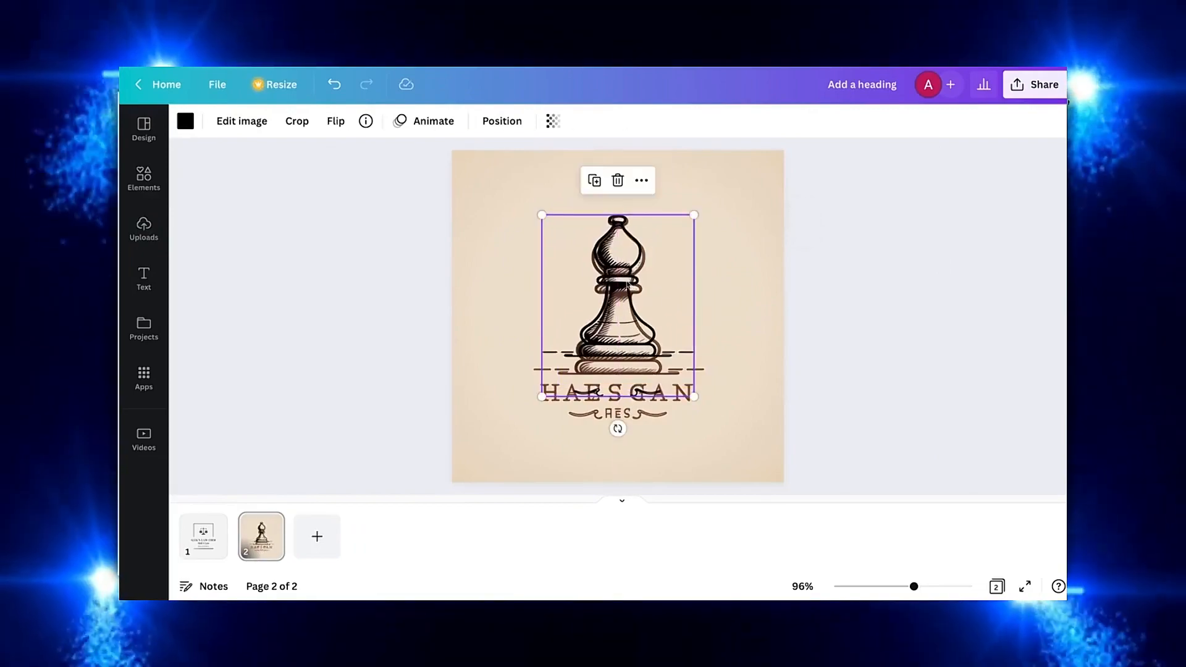
Scale and position the traced bishop over the logo's bishop and recolor it brown from the photo colors
drag(692, 400, 712, 418)
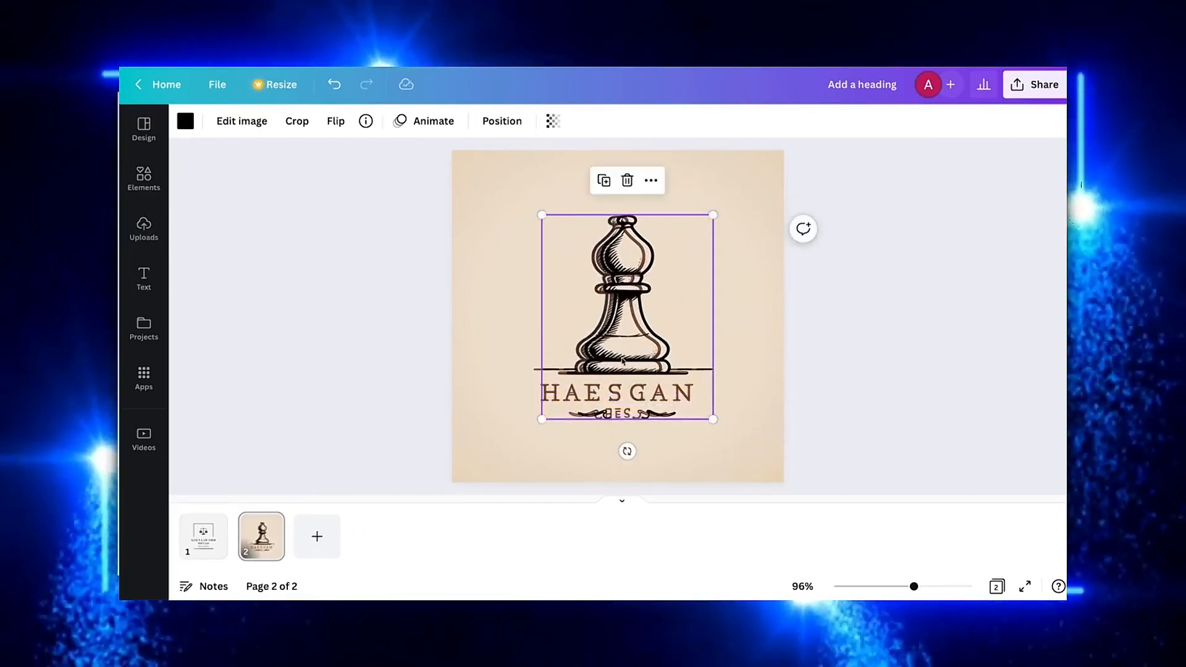
drag(626, 359, 616, 358)
click(185, 121)
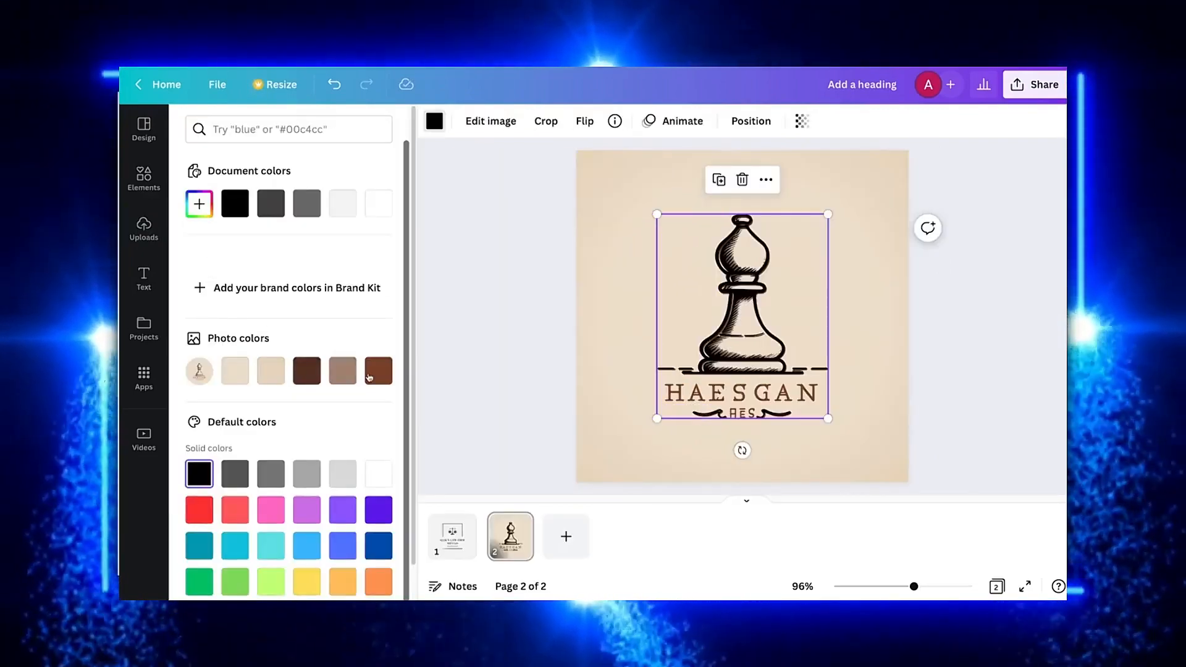
click(501, 335)
Add a text box with the brand name GothamChess in a serif font over the logo's lettering
click(144, 279)
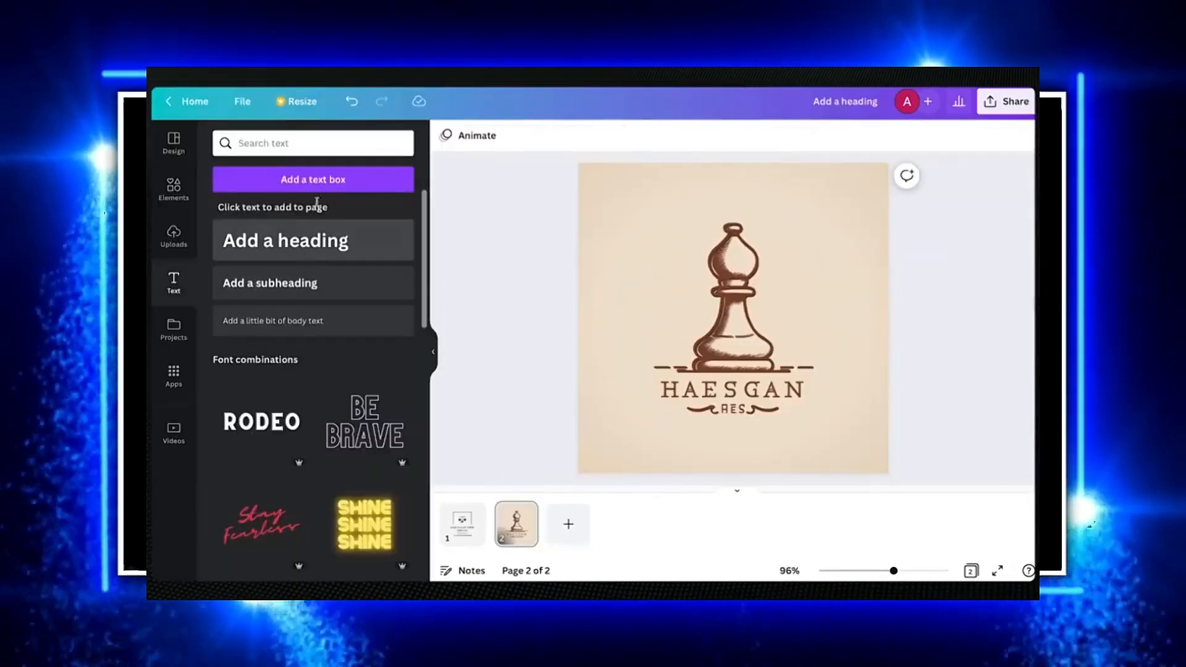
click(312, 179)
text(Chess)
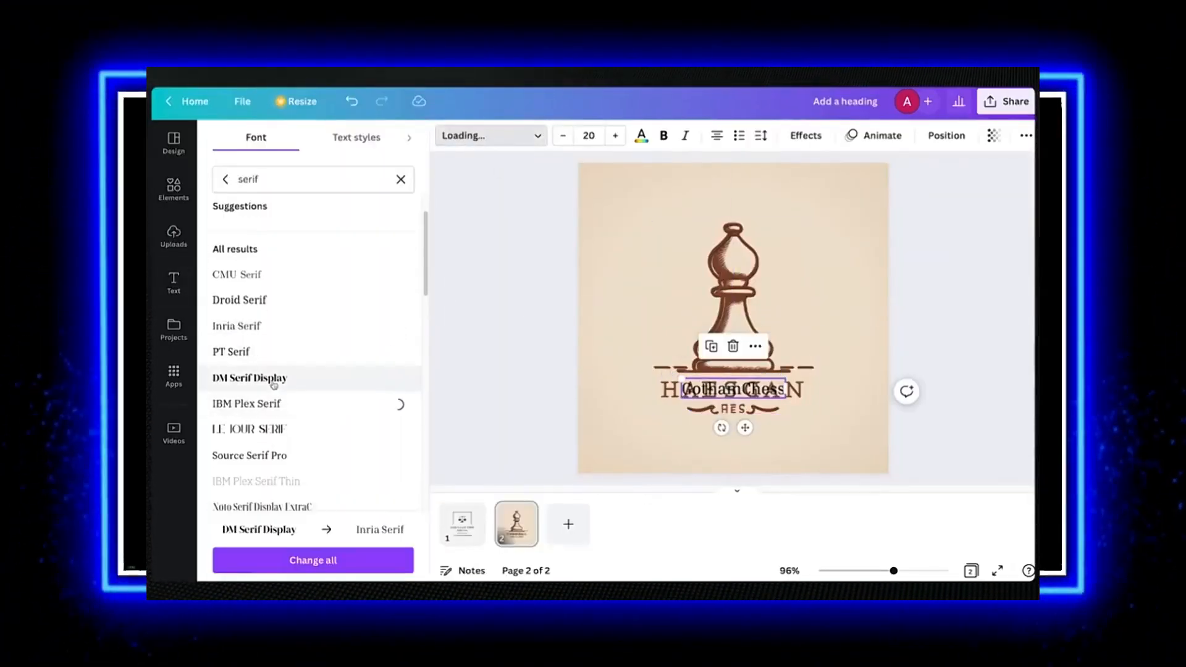
scroll(274, 385, down, 3)
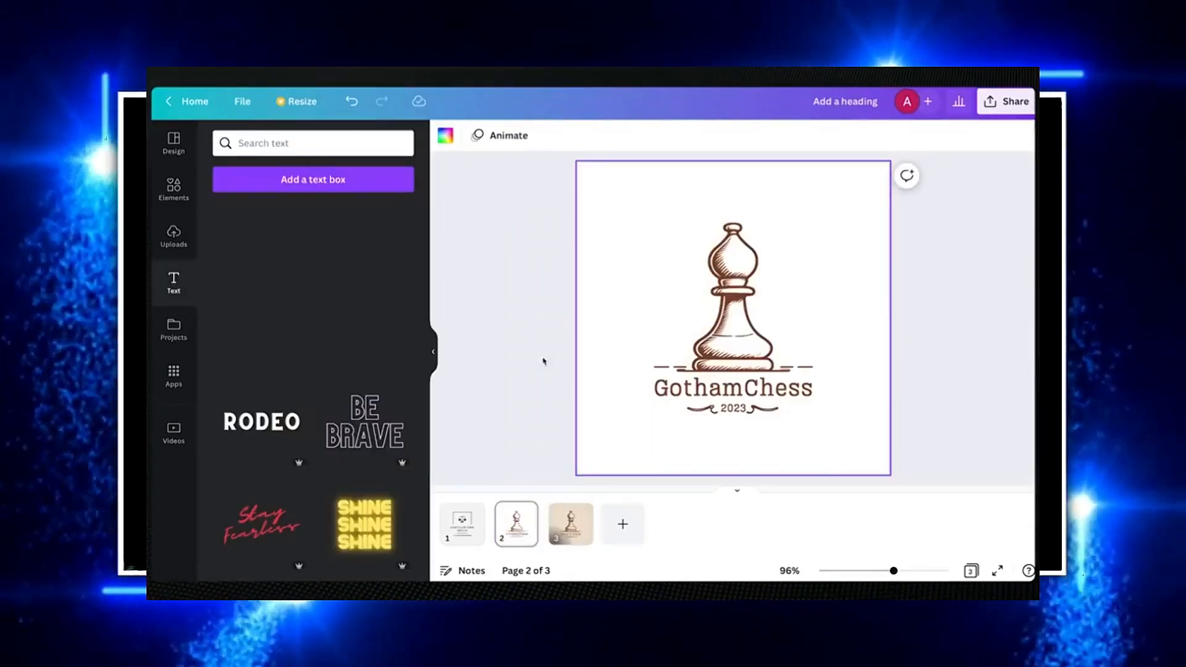
Set the page background to a beige color taken from the photo colors
click(452, 137)
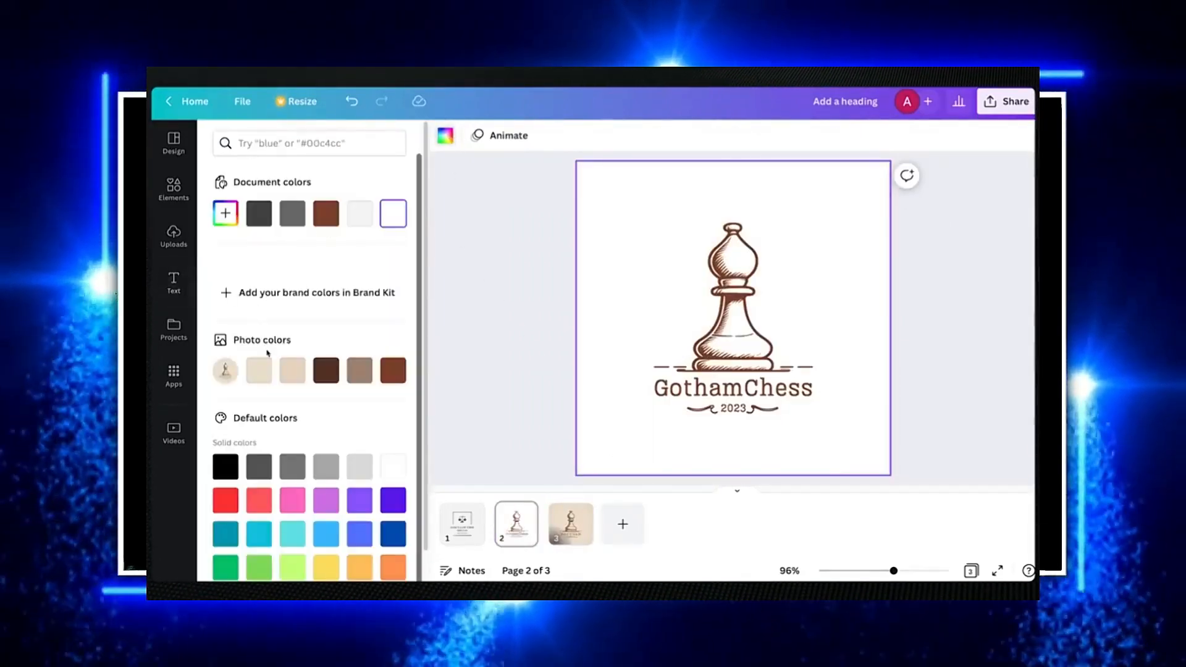
click(291, 373)
click(267, 378)
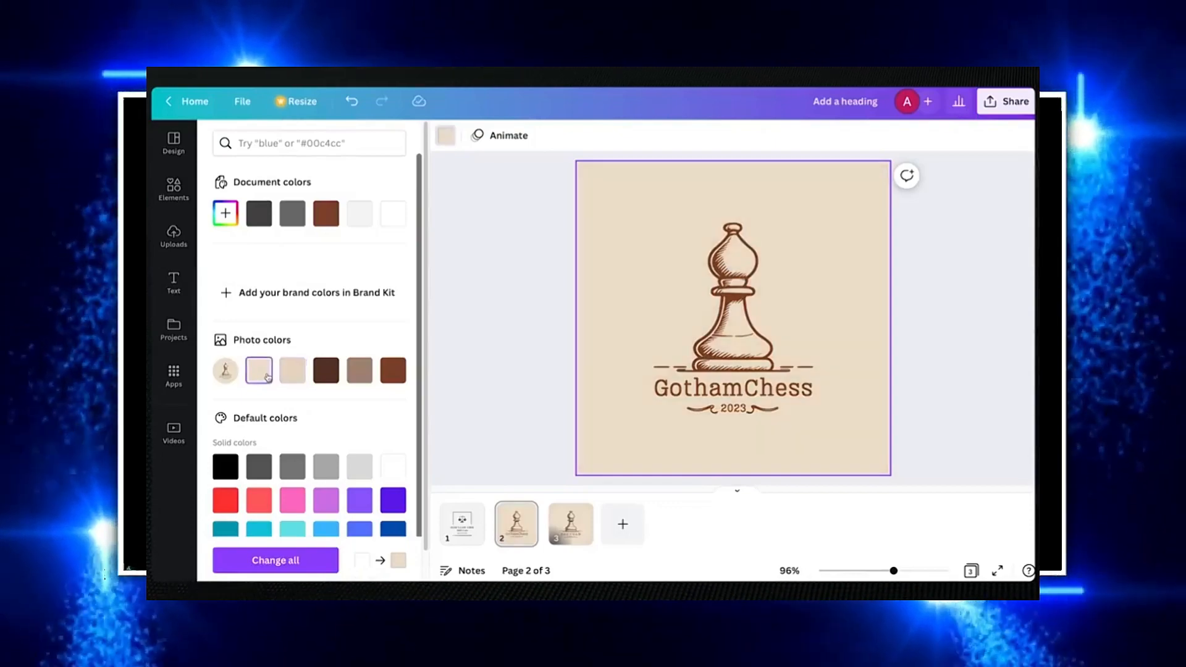
click(287, 378)
click(486, 361)
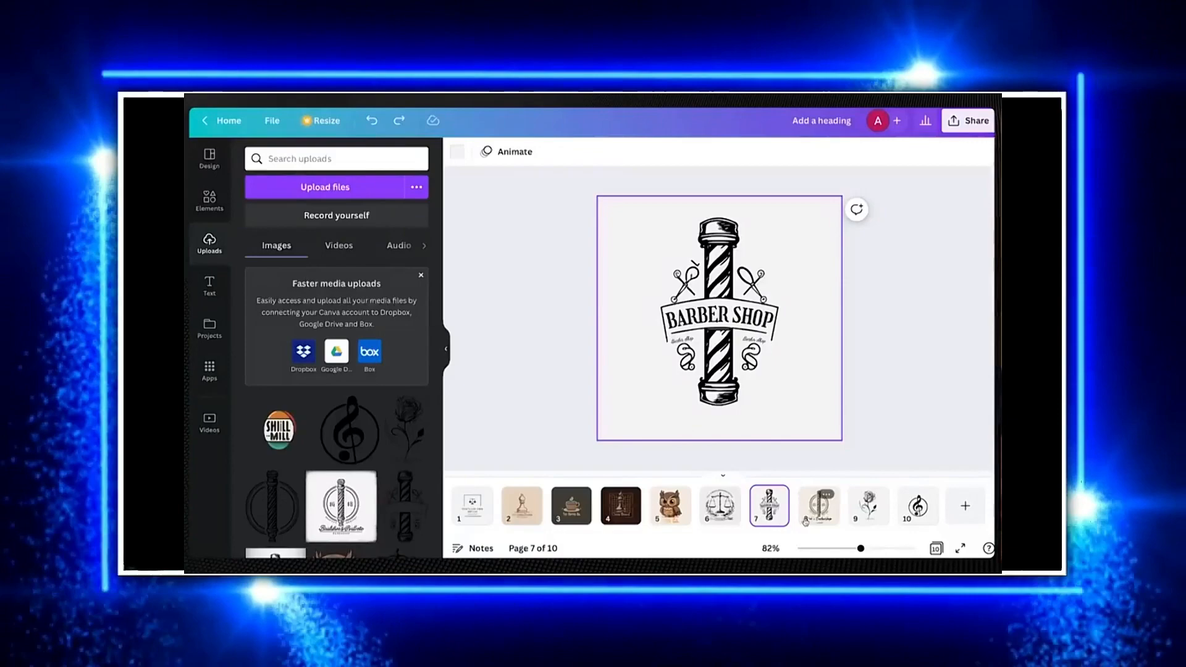
Browse through the finished logo pages of the design
click(805, 522)
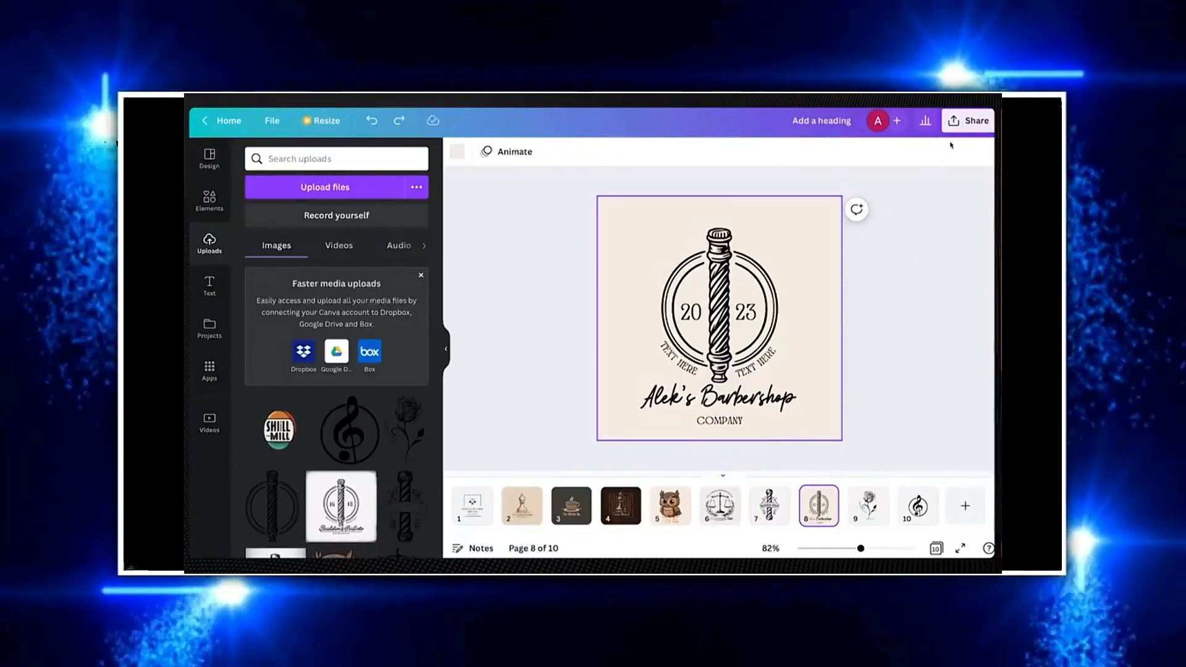
click(446, 349)
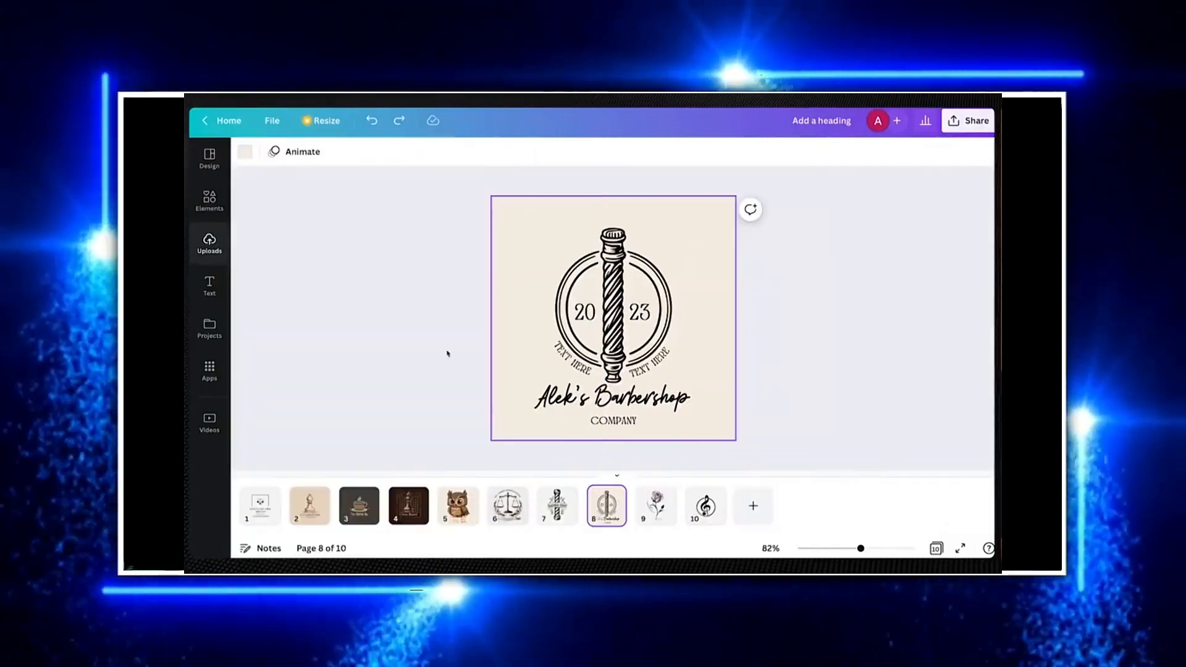
click(272, 494)
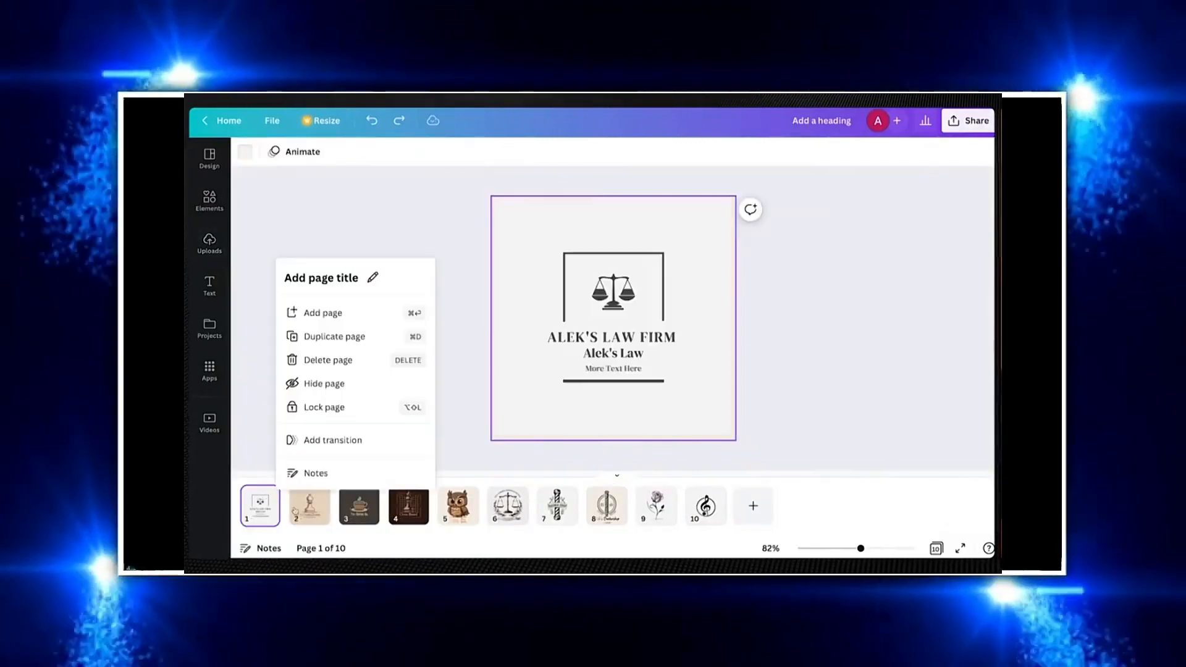
click(305, 519)
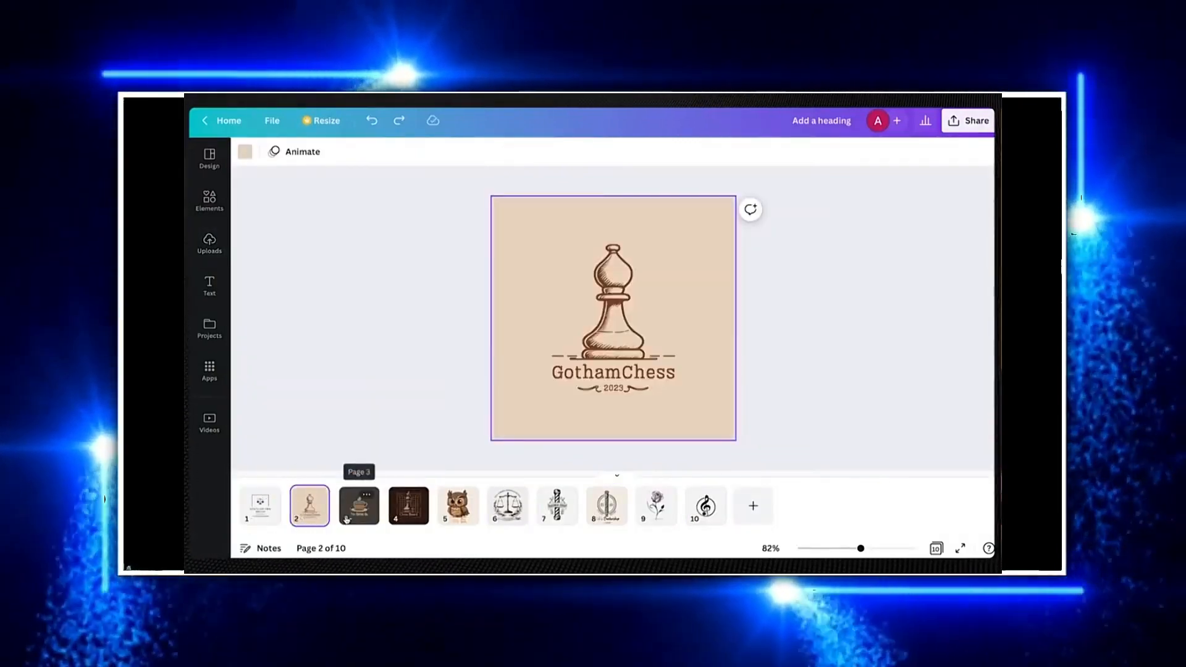
click(359, 512)
click(401, 521)
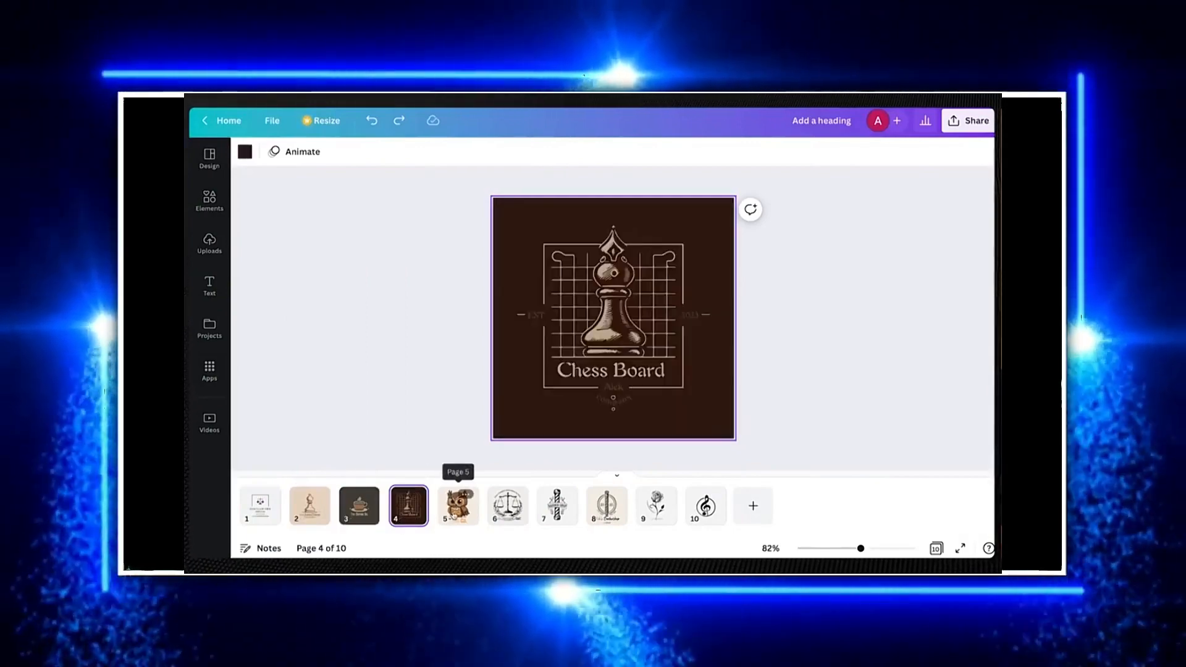
click(457, 507)
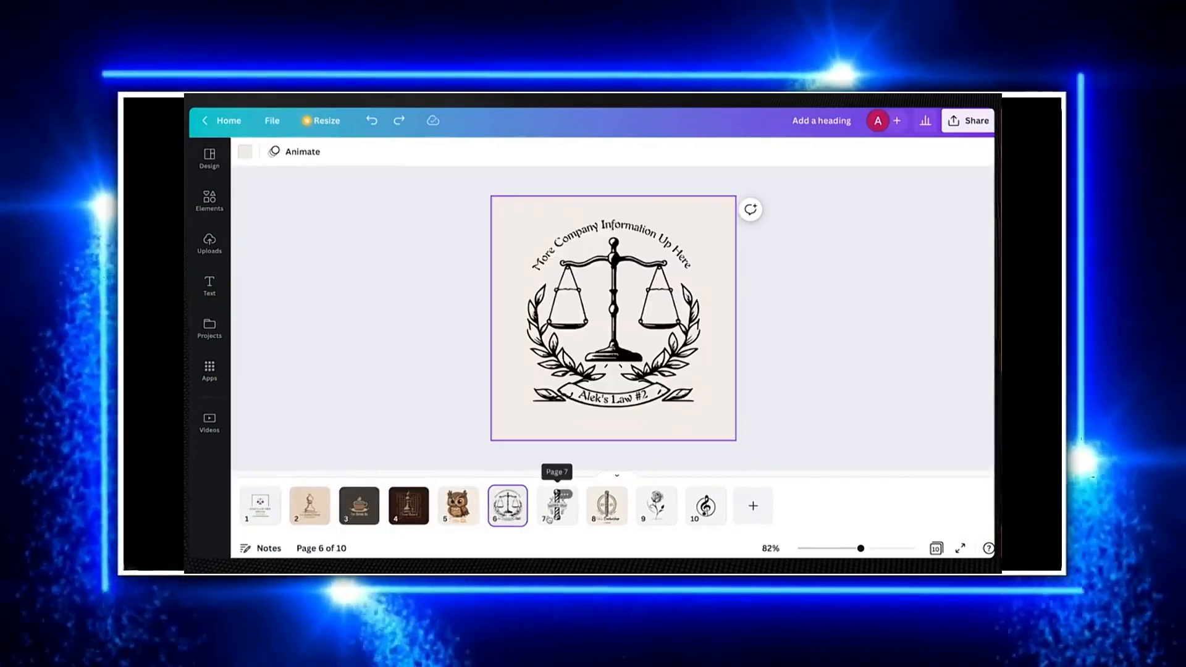
click(548, 519)
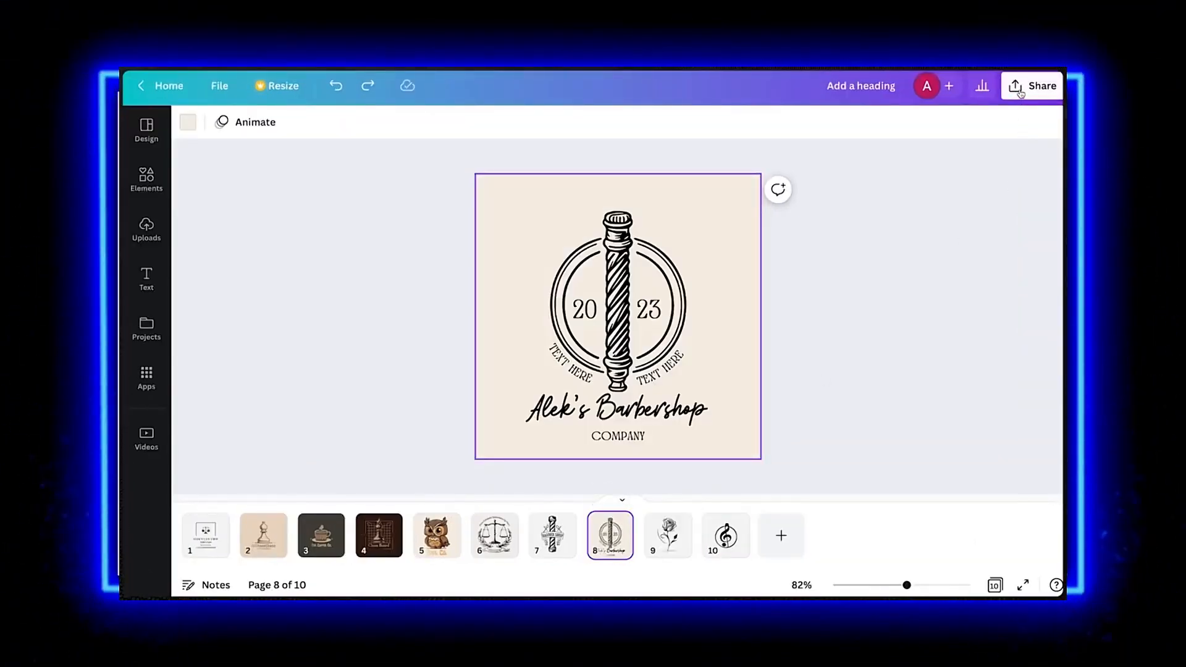
Open the design's share options
click(1020, 89)
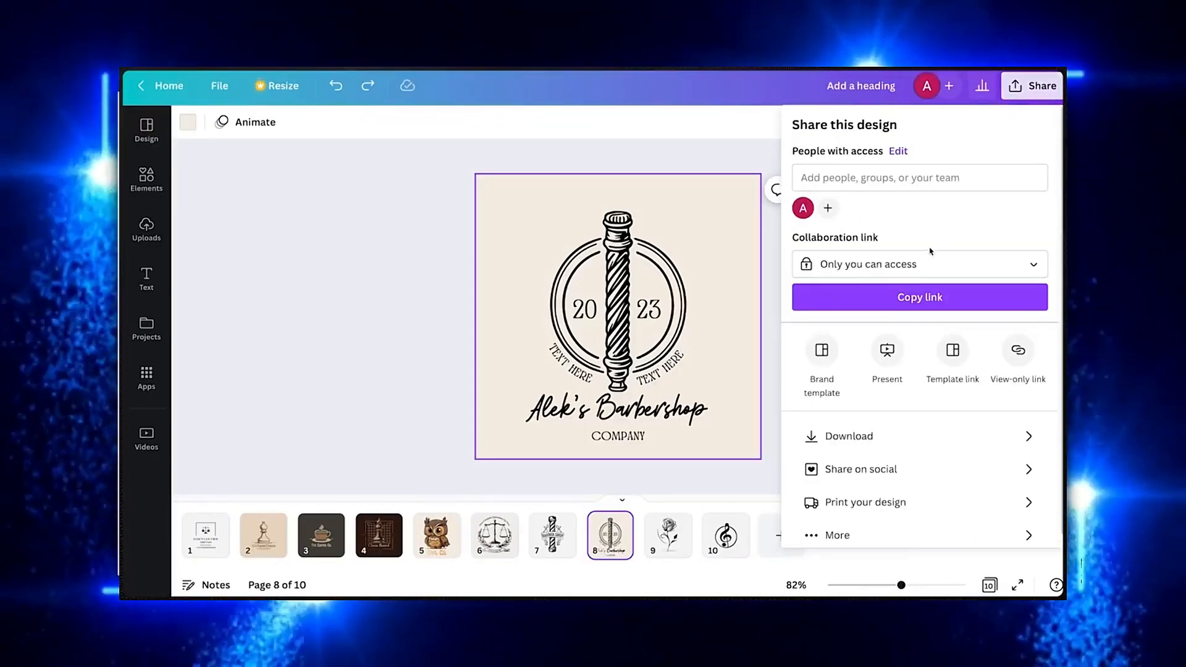